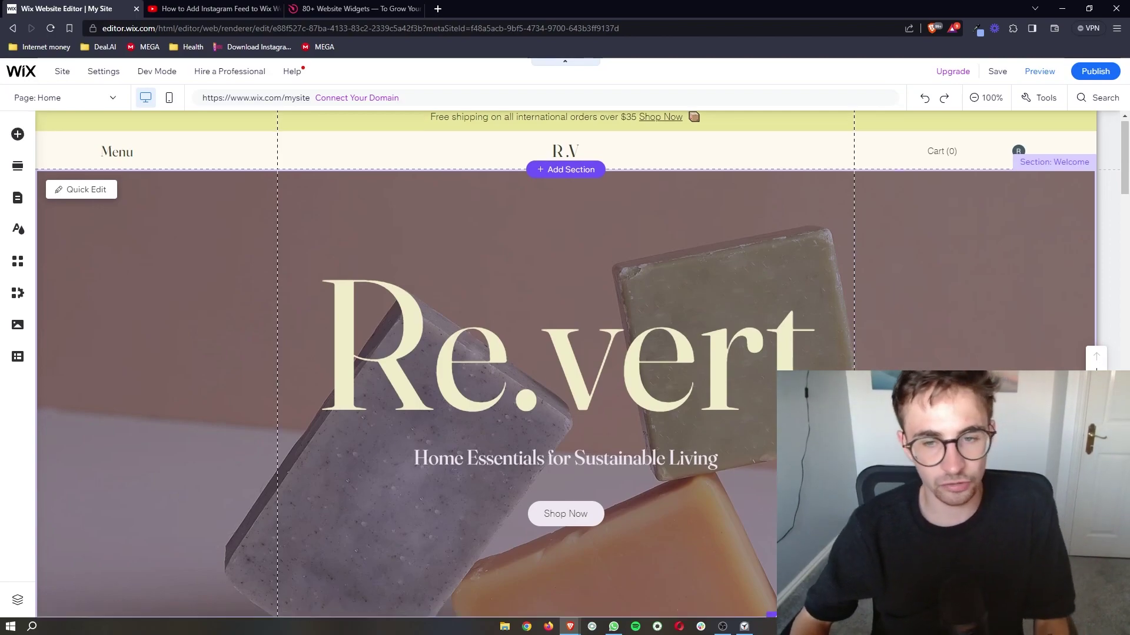
- Scroll the Re.vert home page from the hero down to Weekend Sale and back
scroll(774, 377, "down", 5)
scroll(769, 361, "down", 8)
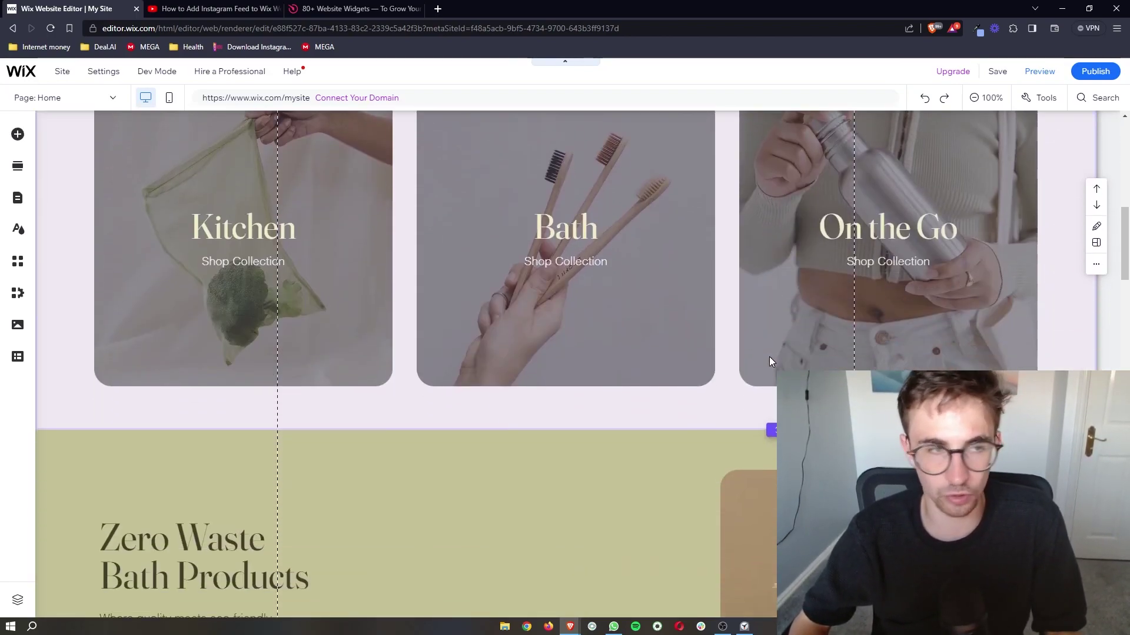
scroll(507, 300, "down", 15)
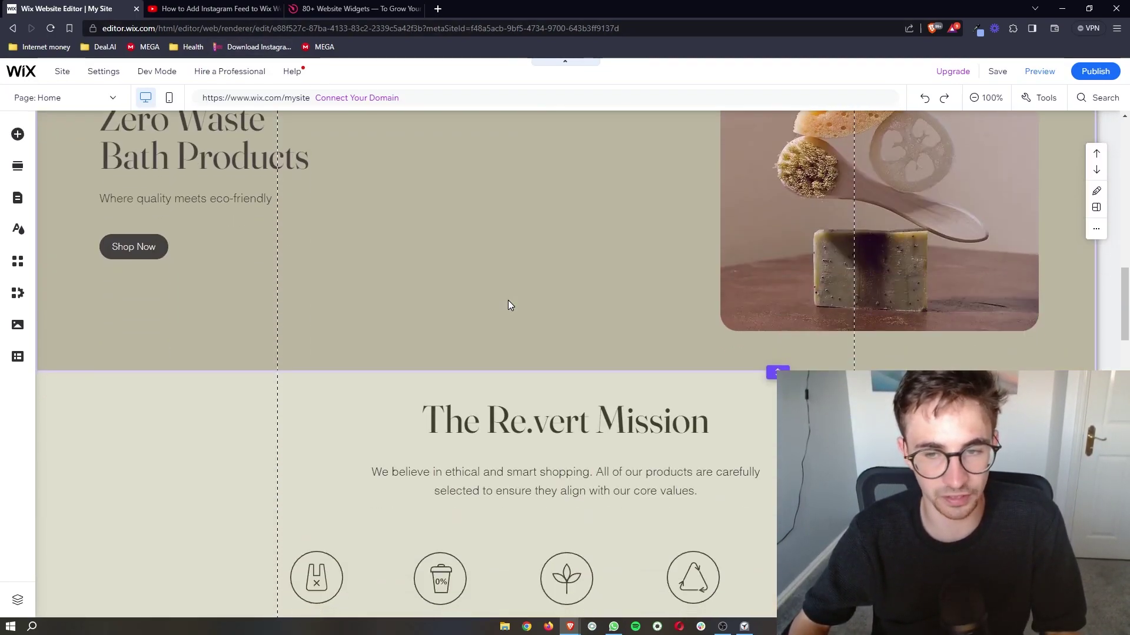
scroll(750, 335, "up", 20)
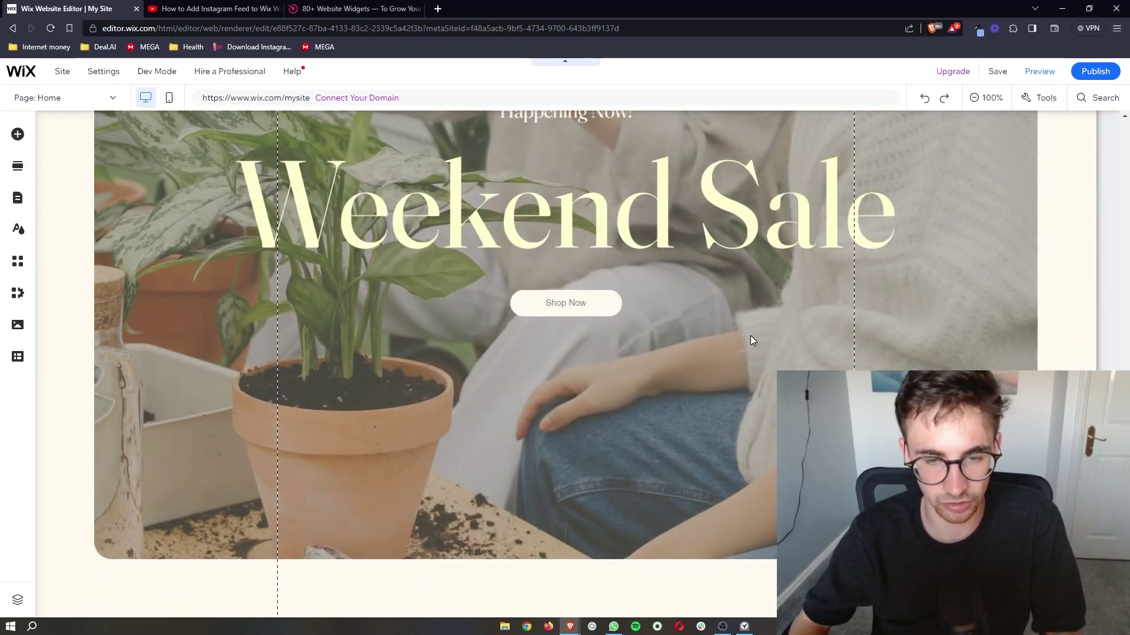
scroll(728, 344, "down", 1)
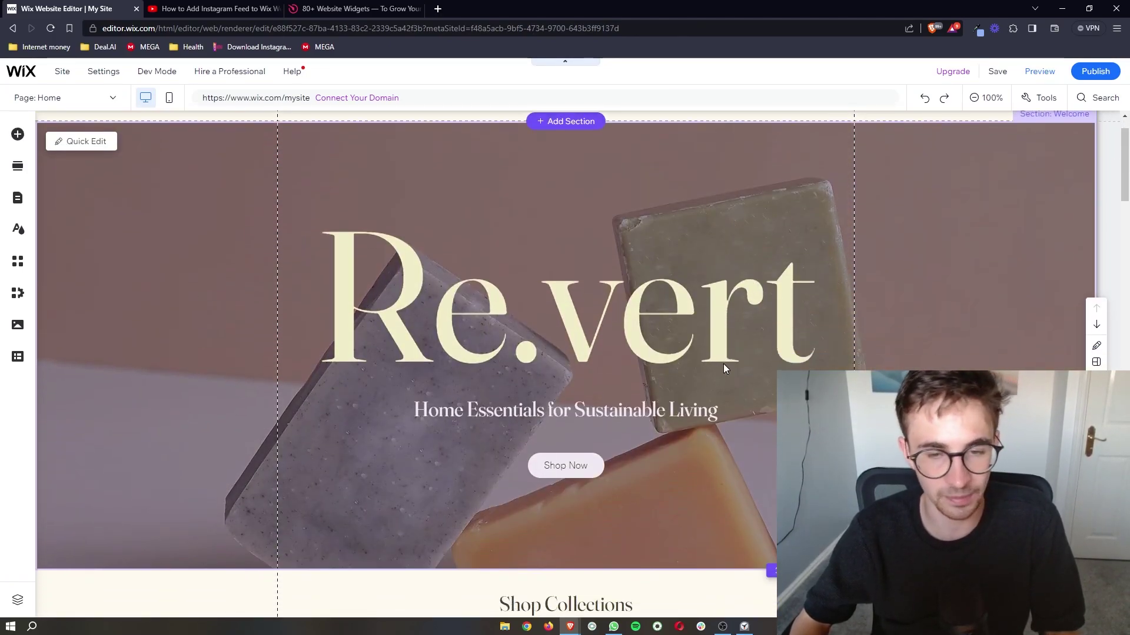
- Look over the YouTube tutorial's description, then go to the Elfsight '80+ Website Widgets' tab
left_click(212, 9)
left_click(307, 300)
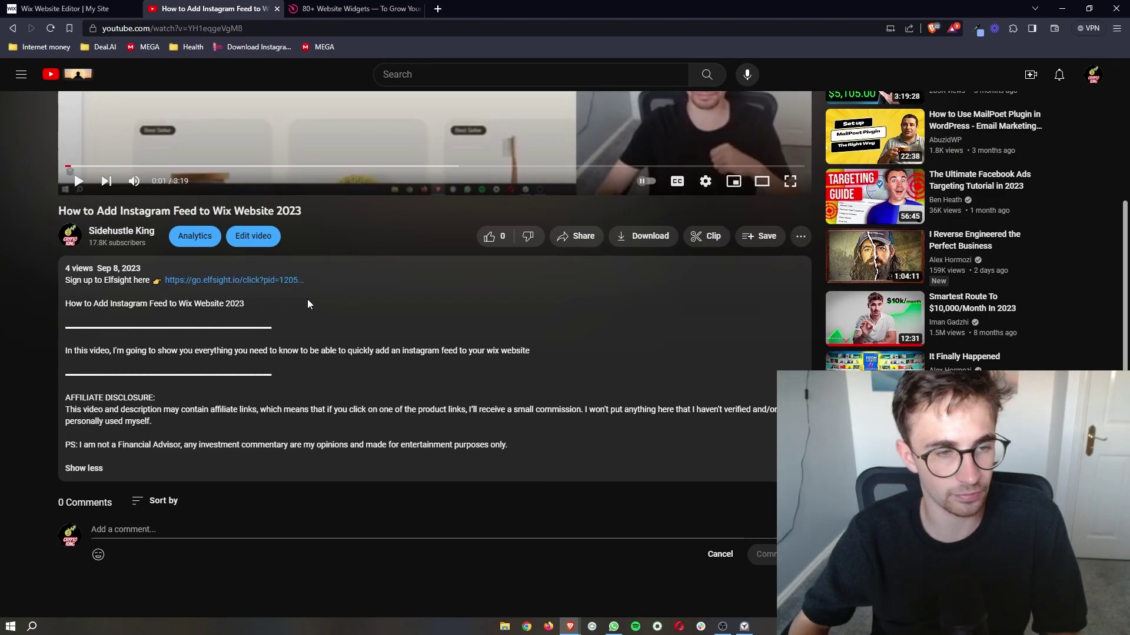
scroll(231, 291, "up", 5)
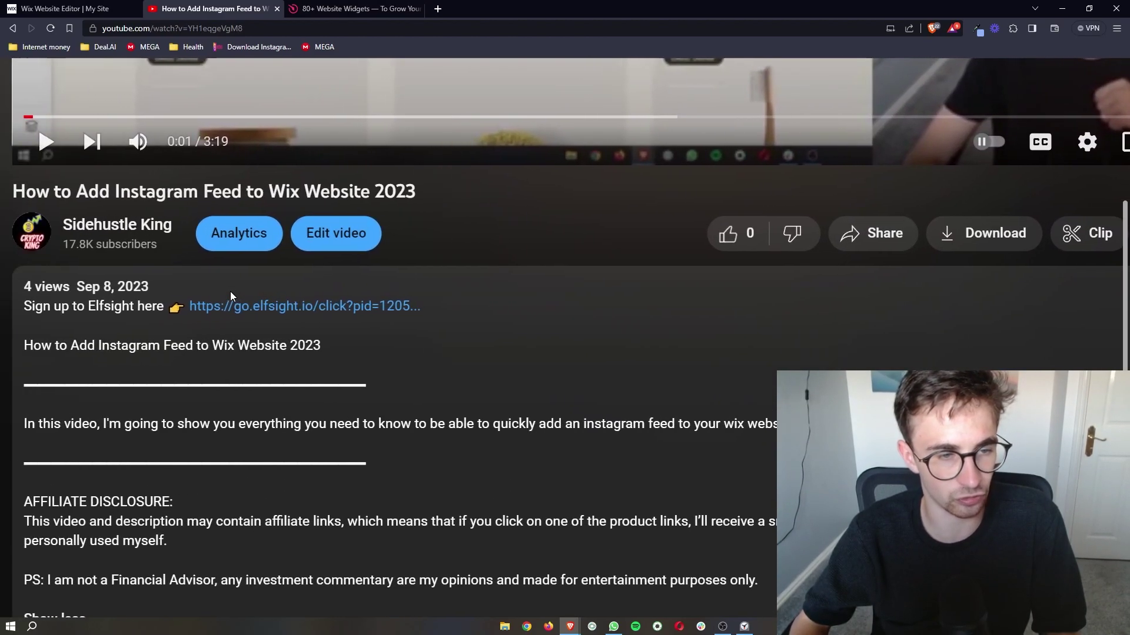
left_click(353, 8)
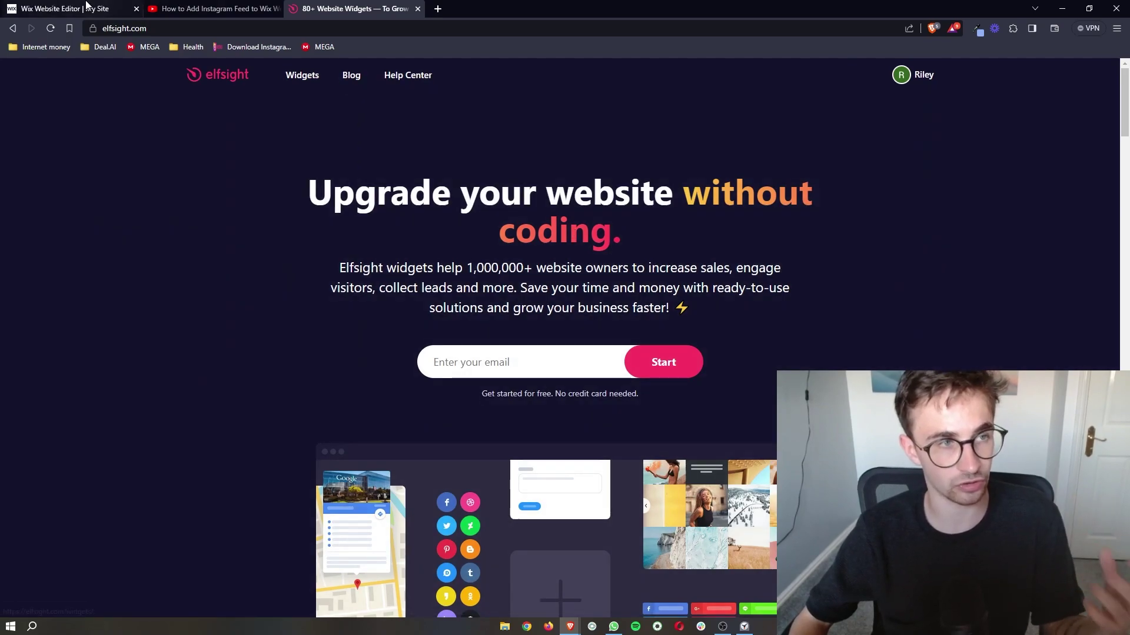
- Check the Wix editor briefly, then return to the Elfsight home page
left_click(86, 7)
scroll(404, 241, "up", 1)
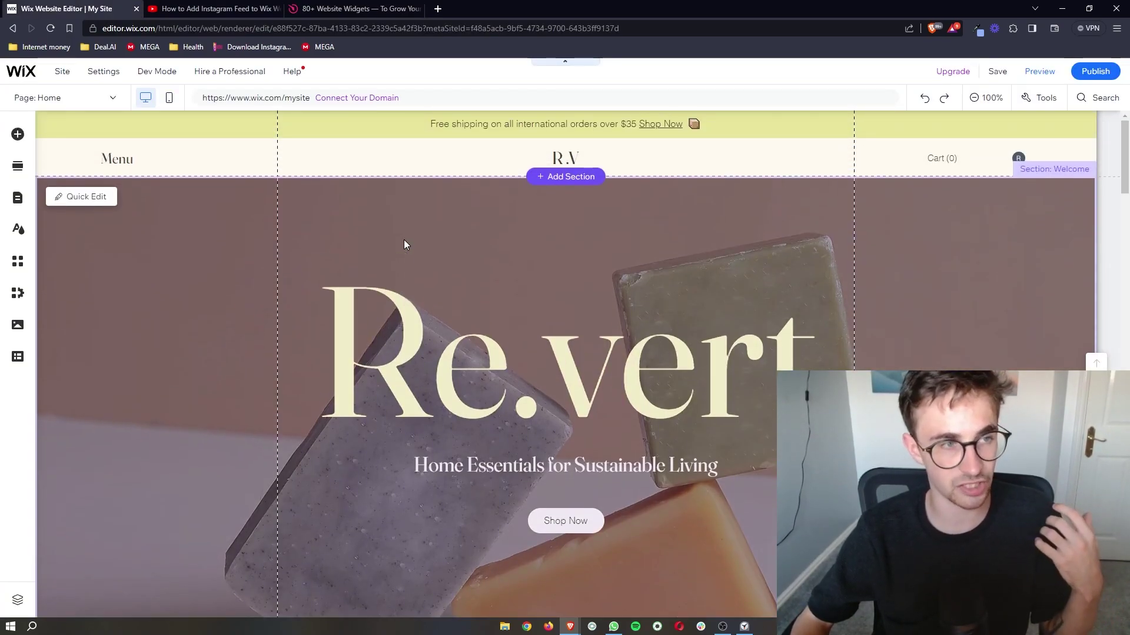
scroll(404, 241, "down", 3)
left_click(360, 8)
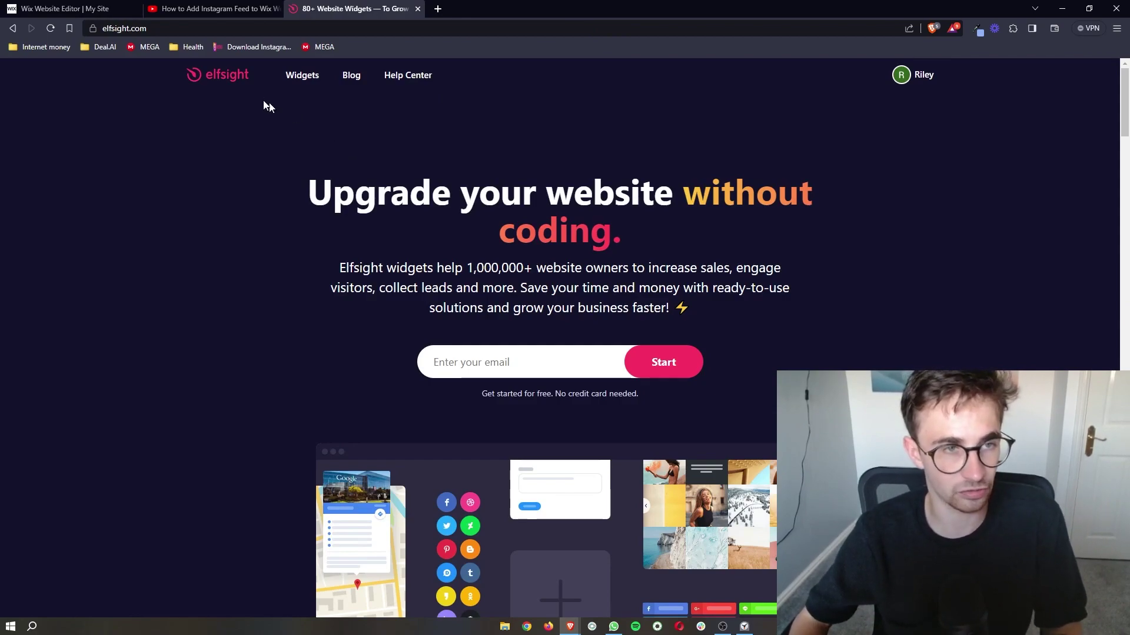
left_click_drag(640, 394, 591, 393)
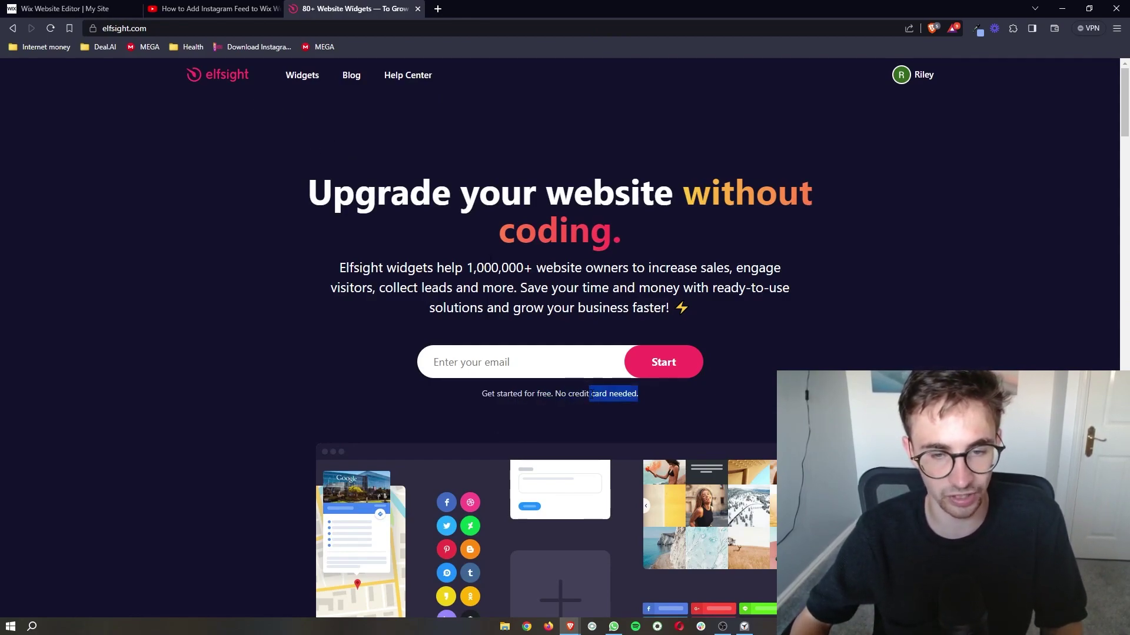
left_click(532, 362)
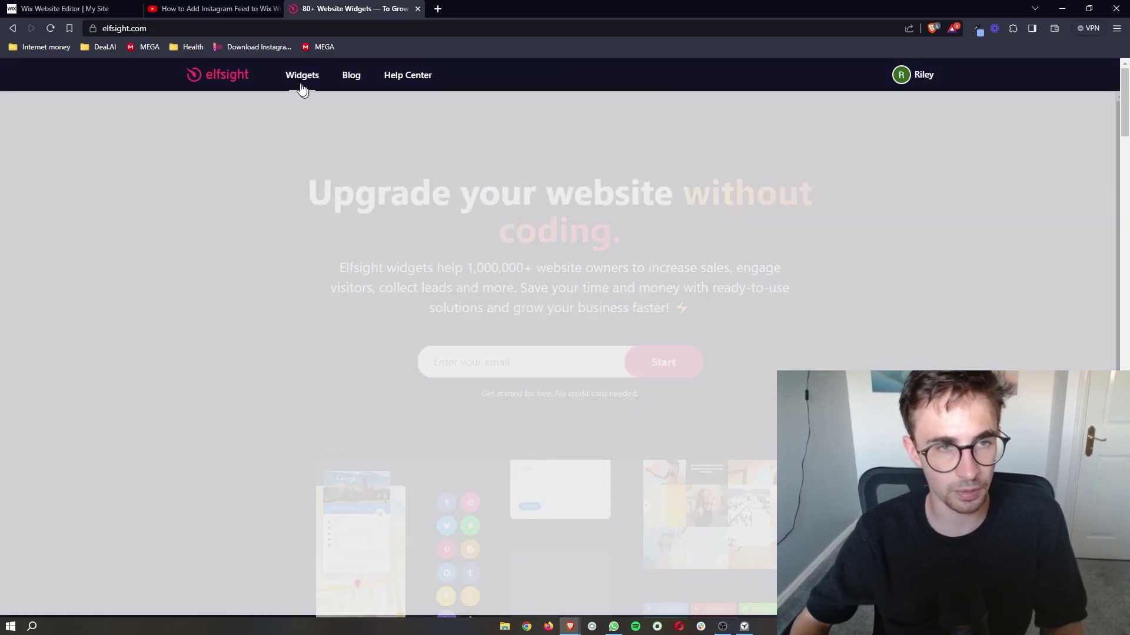
- Browse Elfsight's widgets catalogue and search it for 'qr'
left_click(302, 76)
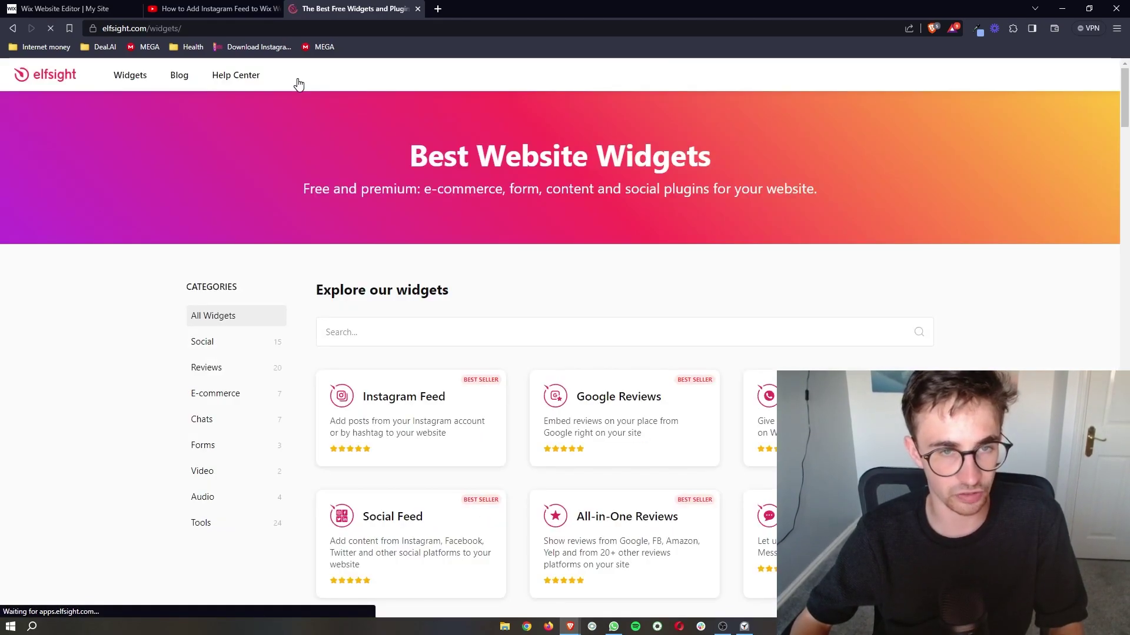
right_click(445, 190)
scroll(594, 188, "down", 8)
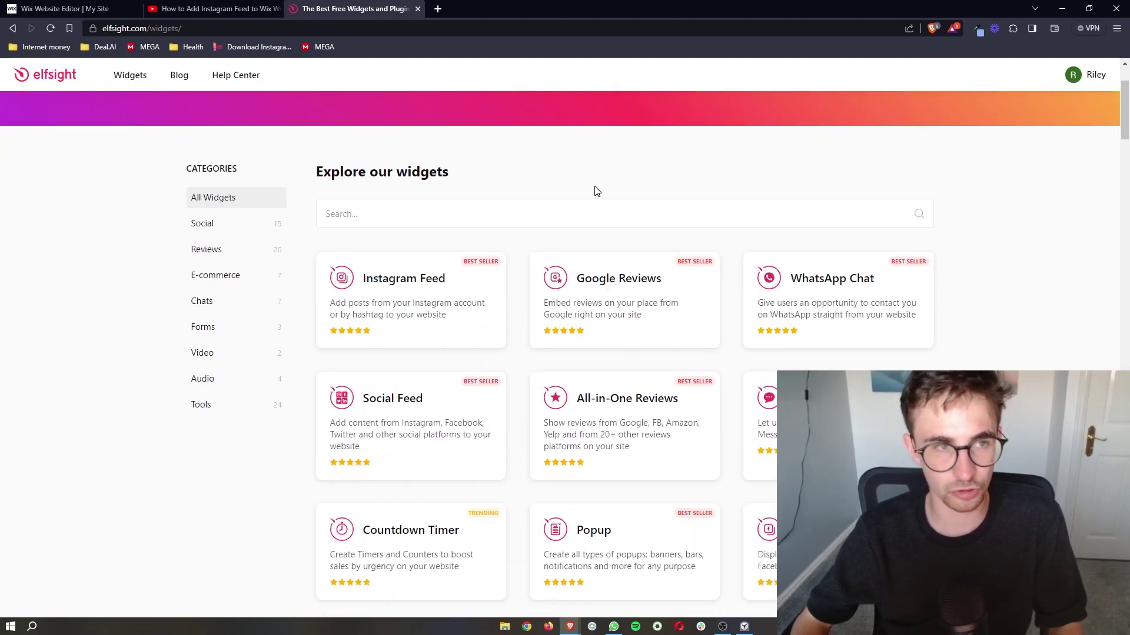
scroll(606, 194, "down", 3)
scroll(966, 325, "down", 3)
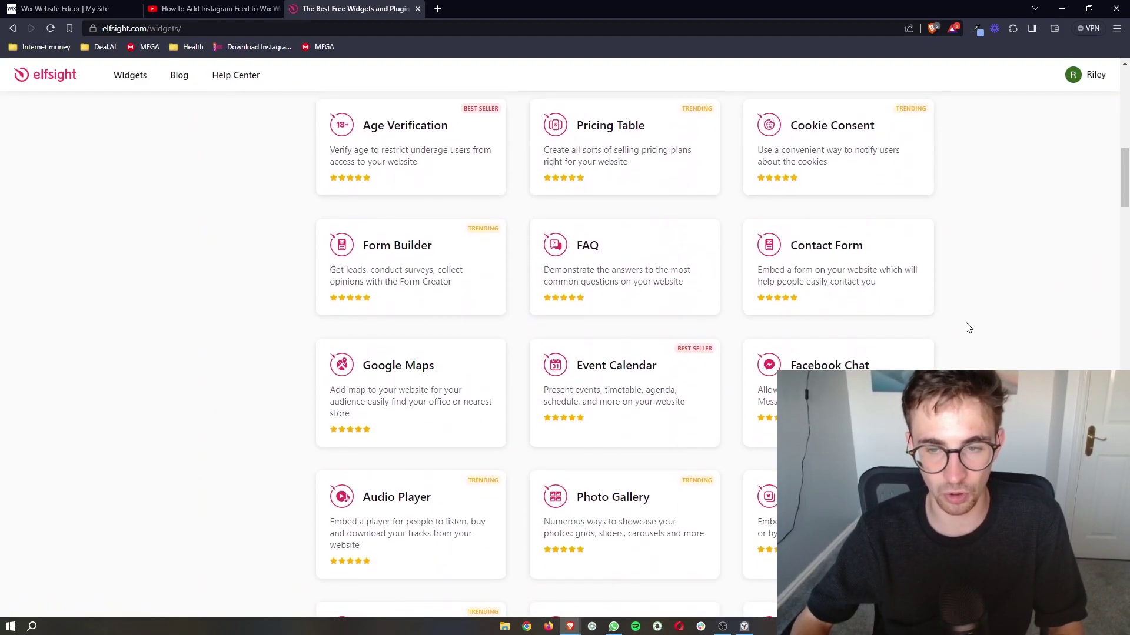
scroll(968, 328, "up", 12)
left_click(450, 322)
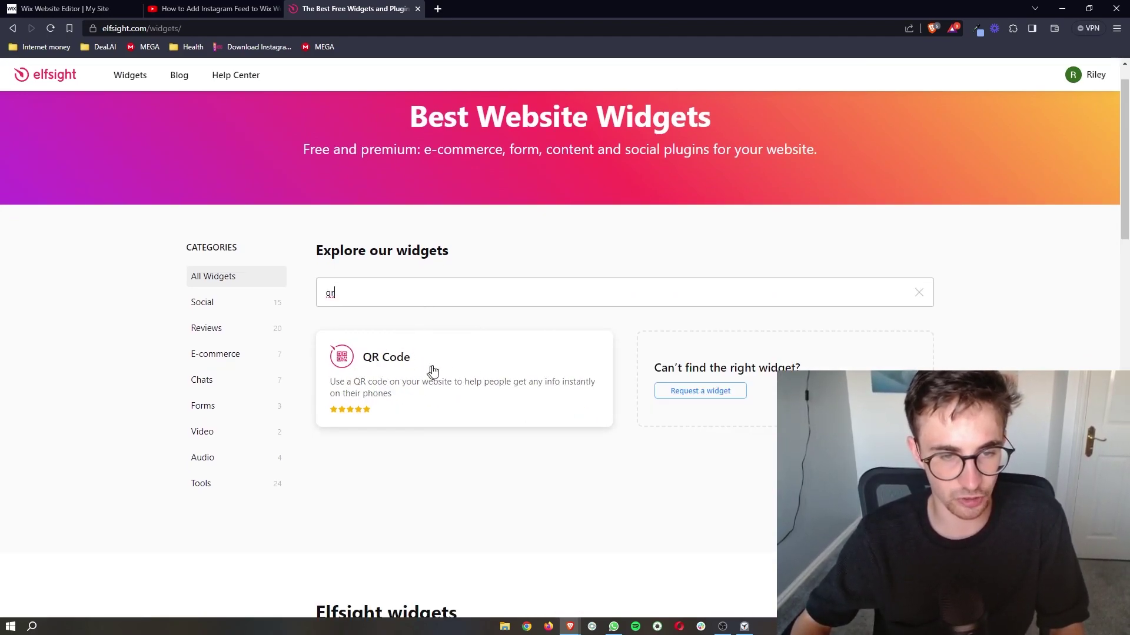
- Open the QR Code widget page and scroll through its templates
left_click(391, 372)
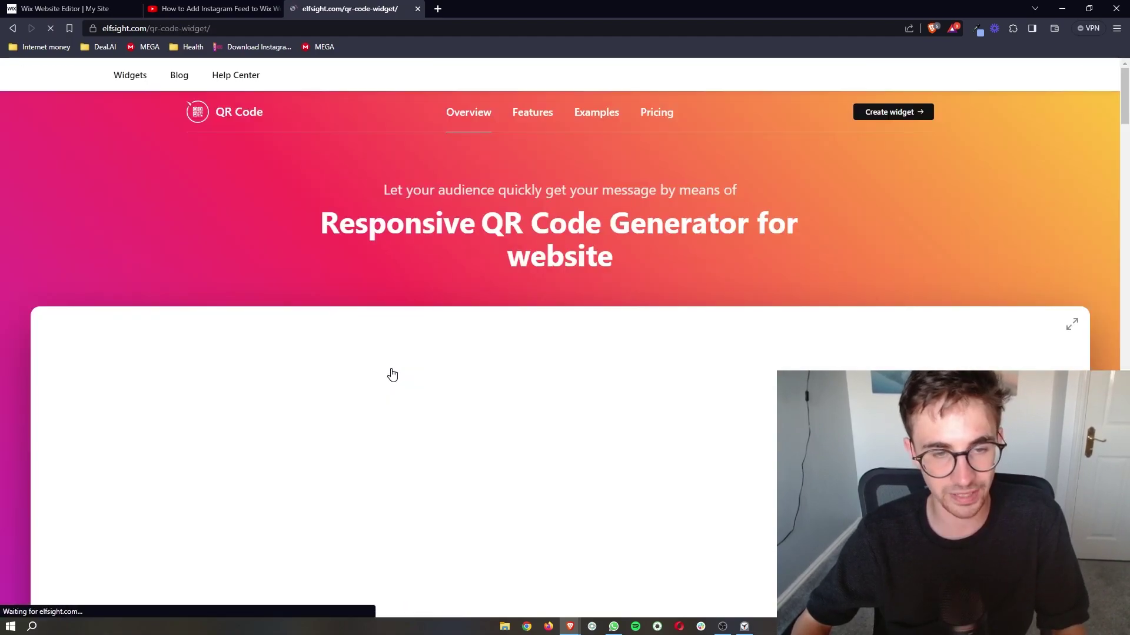
scroll(530, 338, "down", 3)
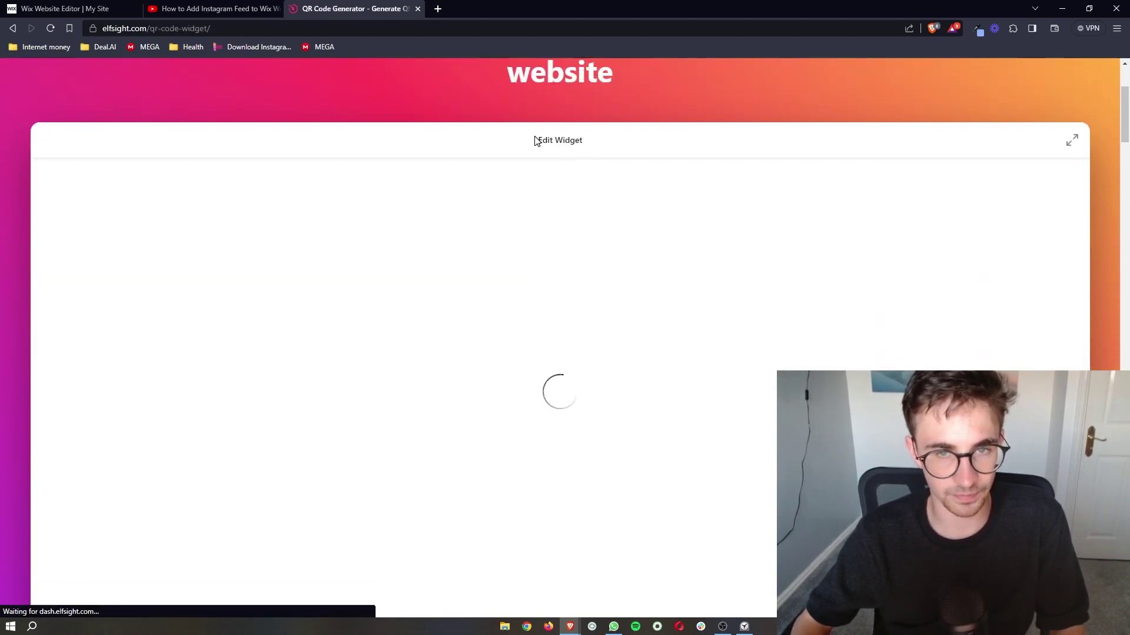
scroll(622, 143, "down", 1)
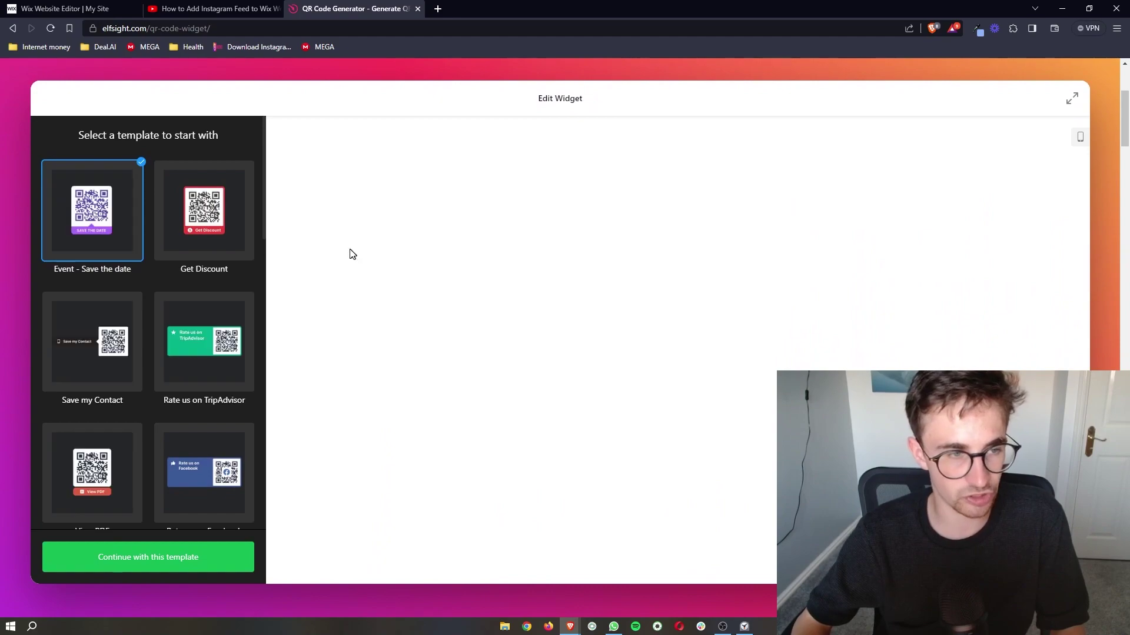
scroll(230, 302, "down", 2)
scroll(230, 302, "down", 6)
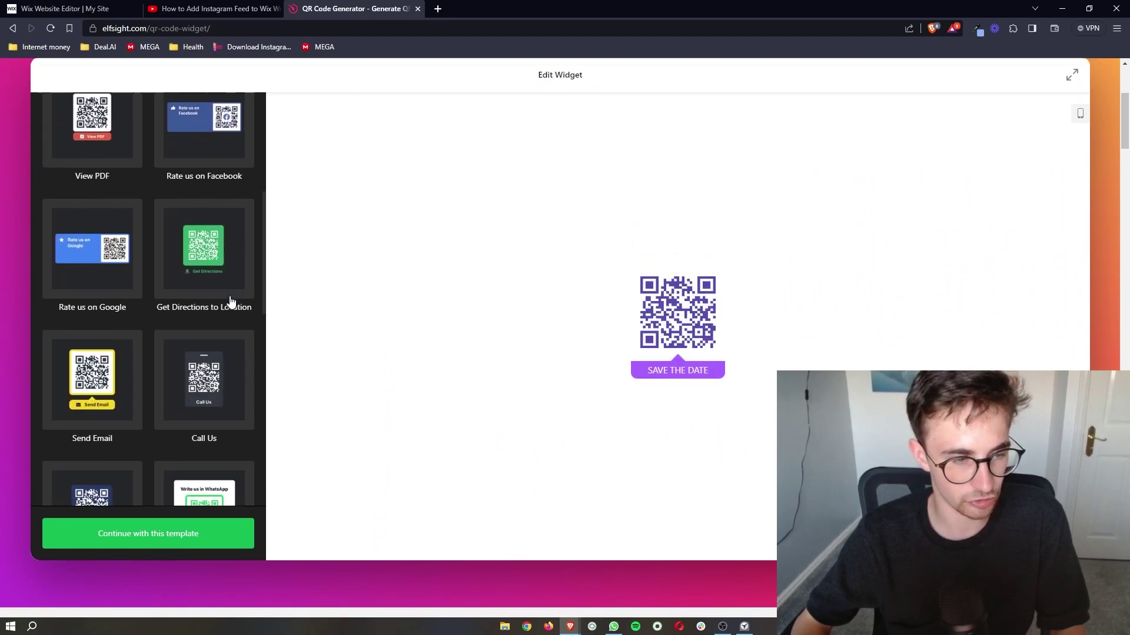
scroll(230, 301, "up", 8)
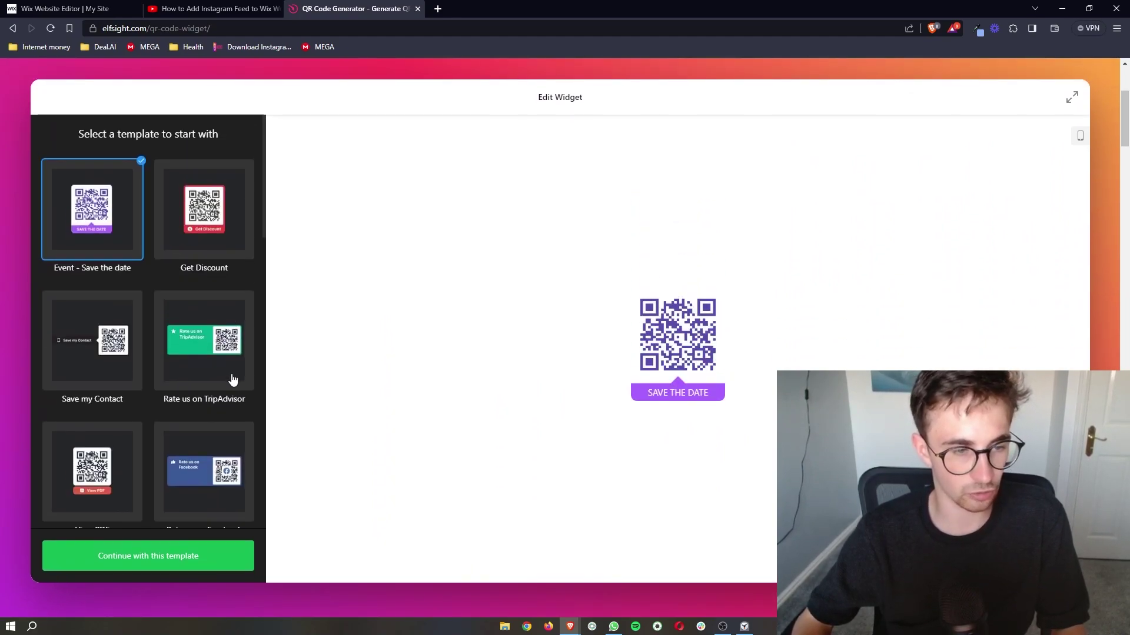
- Preview the TripAdvisor, Facebook, Directions, Google, Send Email and WhatsApp QR templates
left_click(234, 380)
scroll(202, 412, "down", 2)
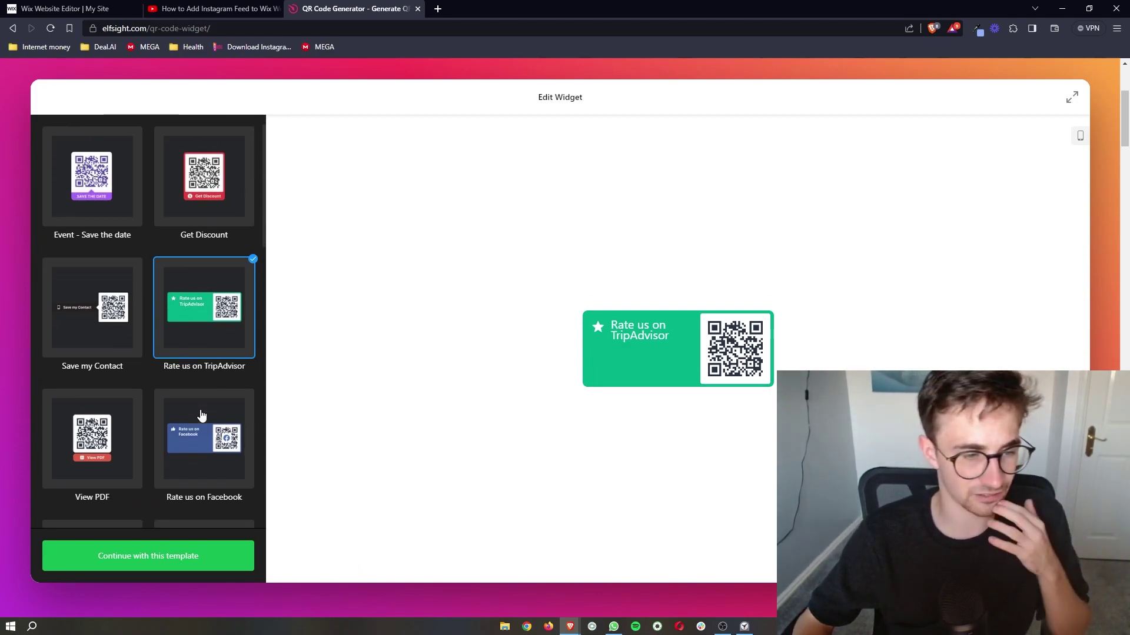
left_click(223, 368)
scroll(223, 368, "down", 3)
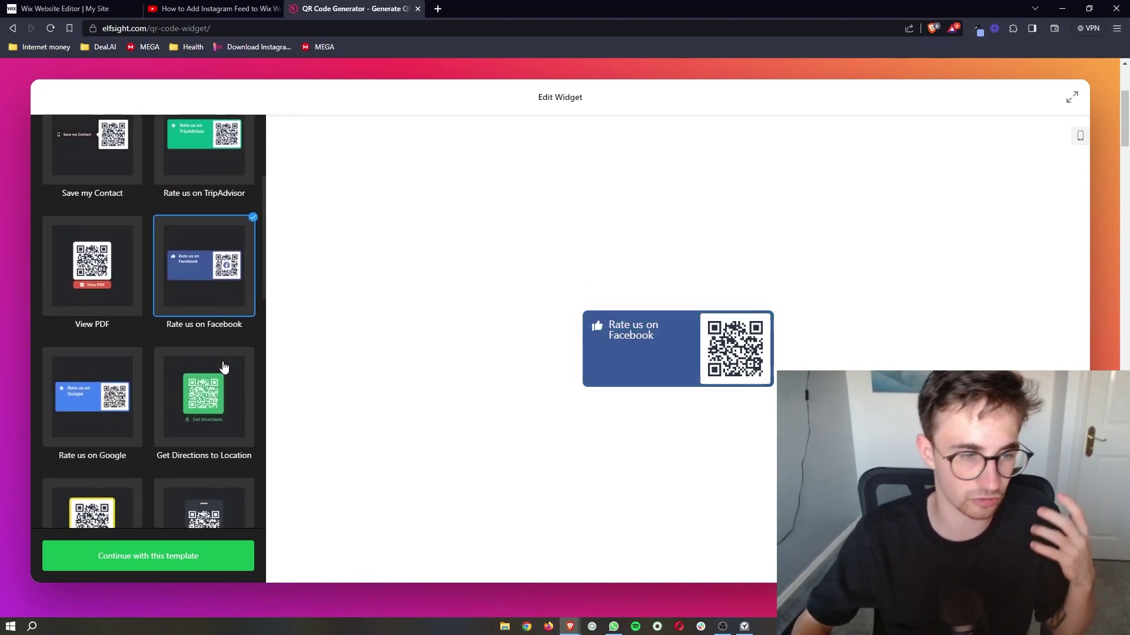
left_click(222, 370)
left_click(118, 387)
scroll(119, 386, "down", 2)
scroll(118, 386, "down", 2)
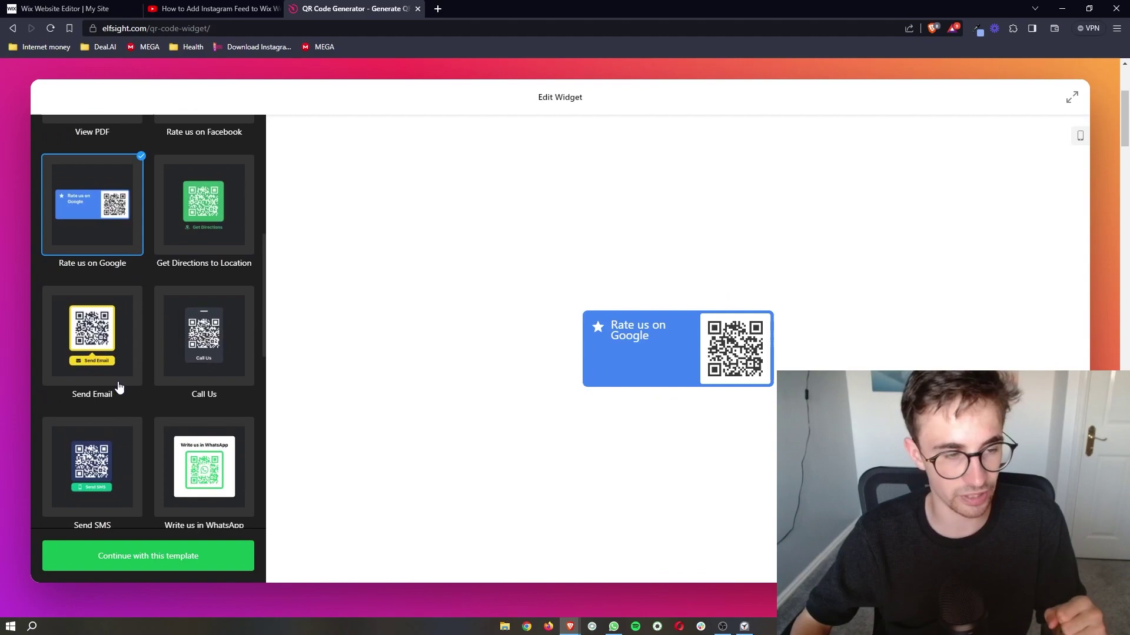
left_click(111, 347)
scroll(202, 328, "down", 3)
scroll(210, 324, "down", 1)
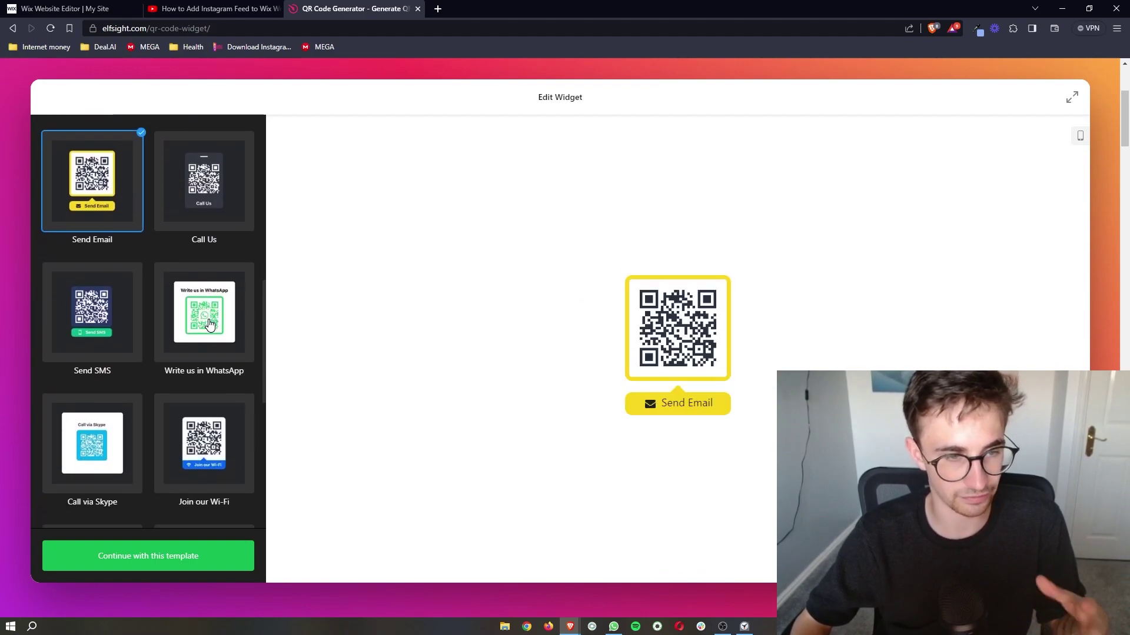
left_click(210, 324)
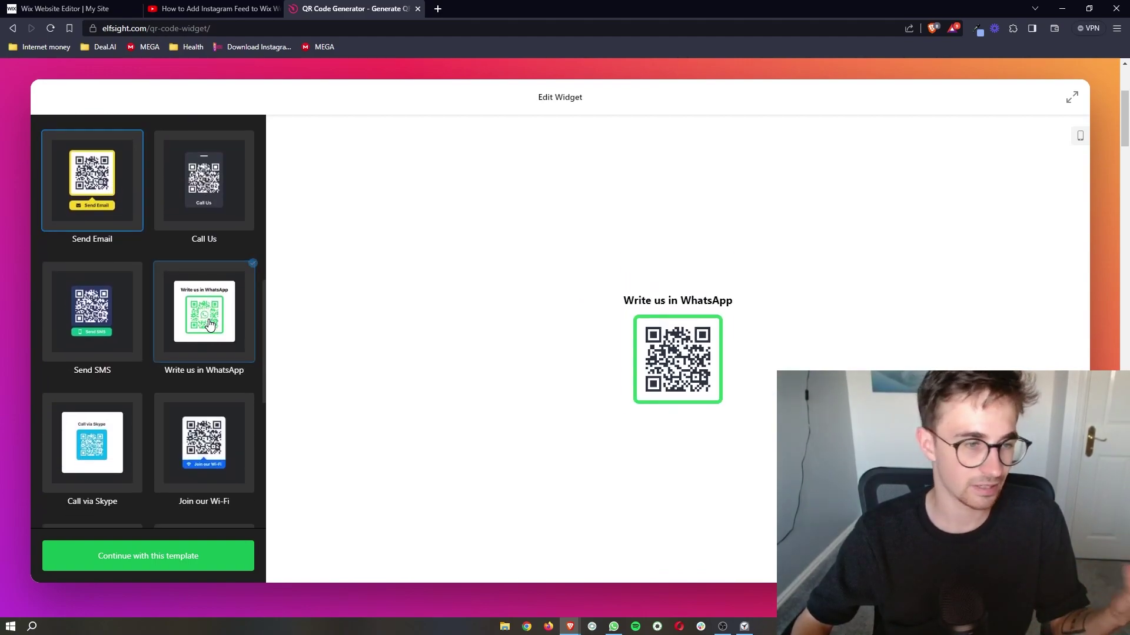
left_click(103, 201)
- Choose the Follow on Twitter template and continue with it
scroll(135, 270, "down", 3)
scroll(134, 272, "down", 6)
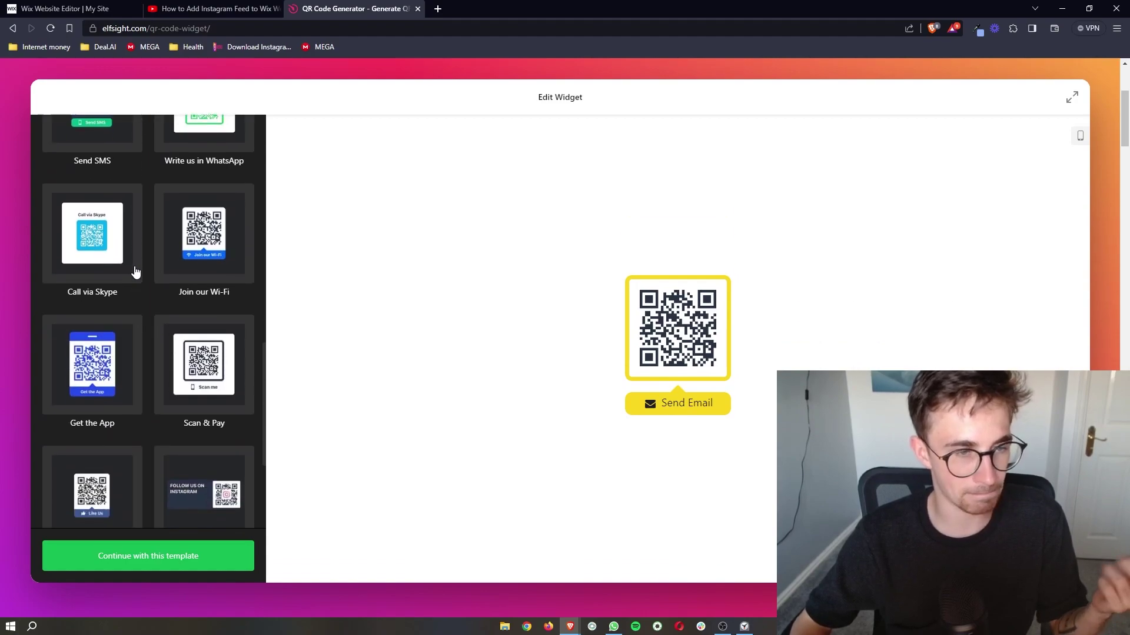
scroll(134, 271, "up", 10)
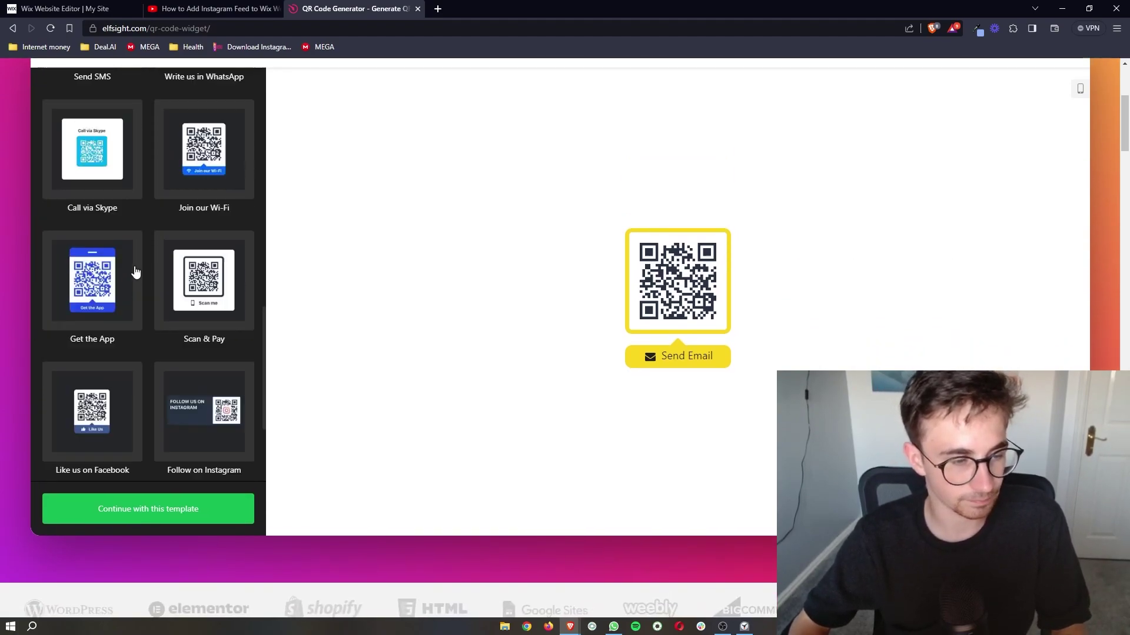
scroll(135, 271, "down", 8)
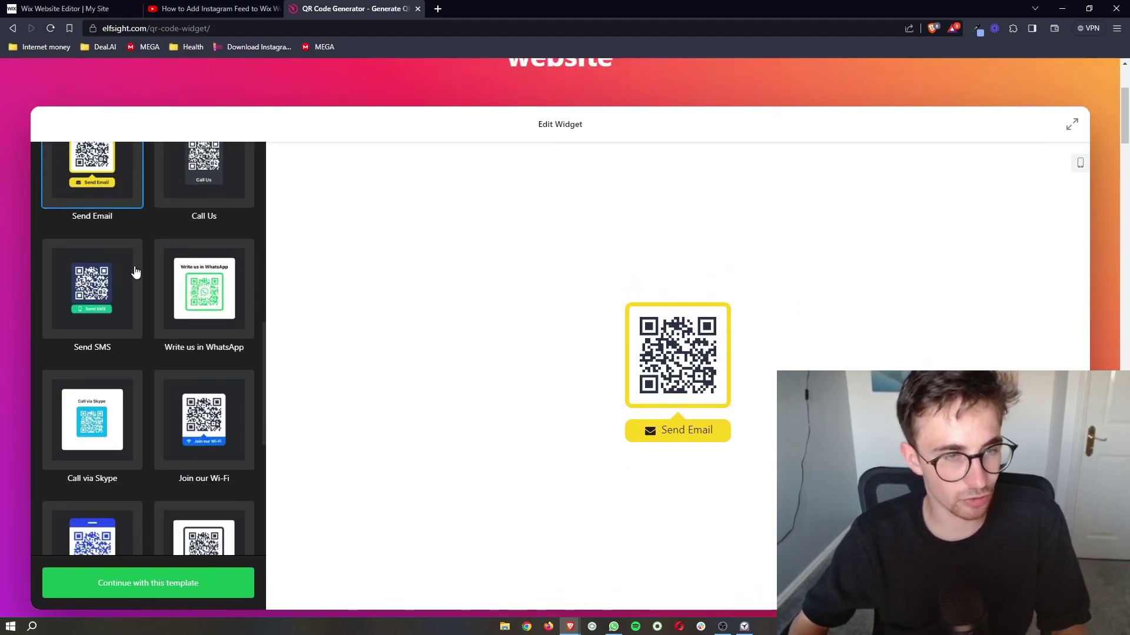
scroll(136, 271, "down", 3)
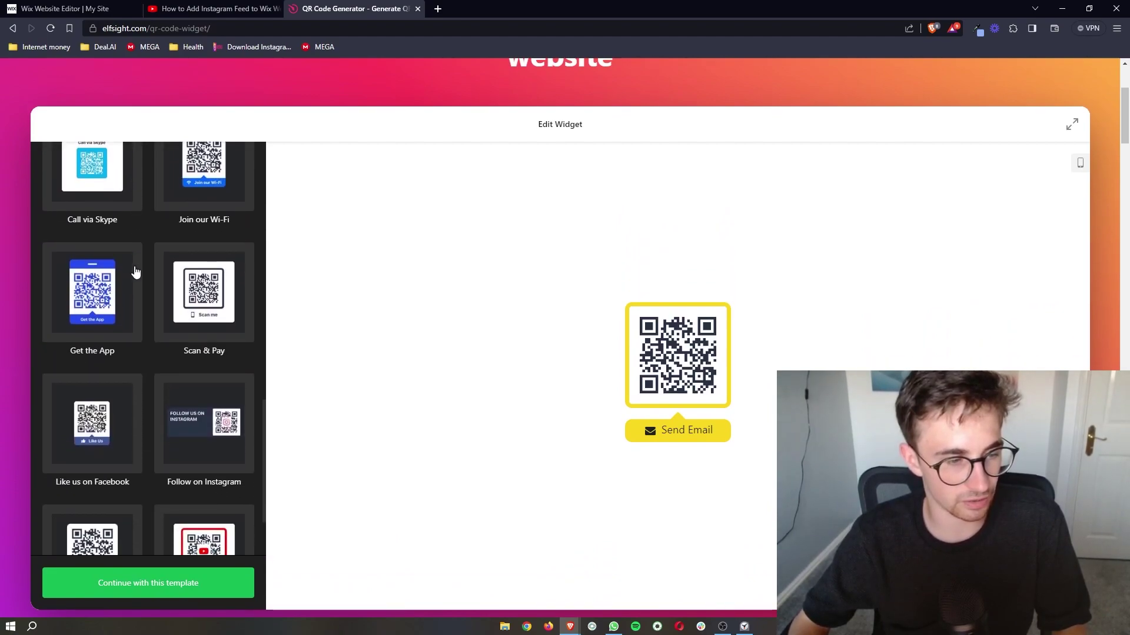
left_click(95, 475)
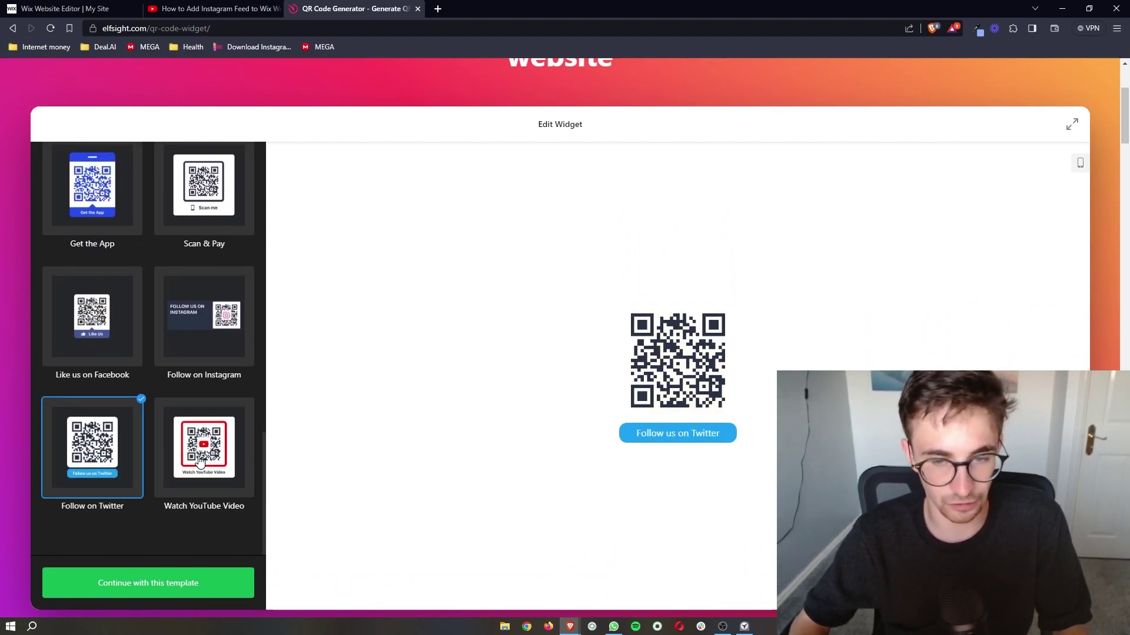
left_click(192, 584)
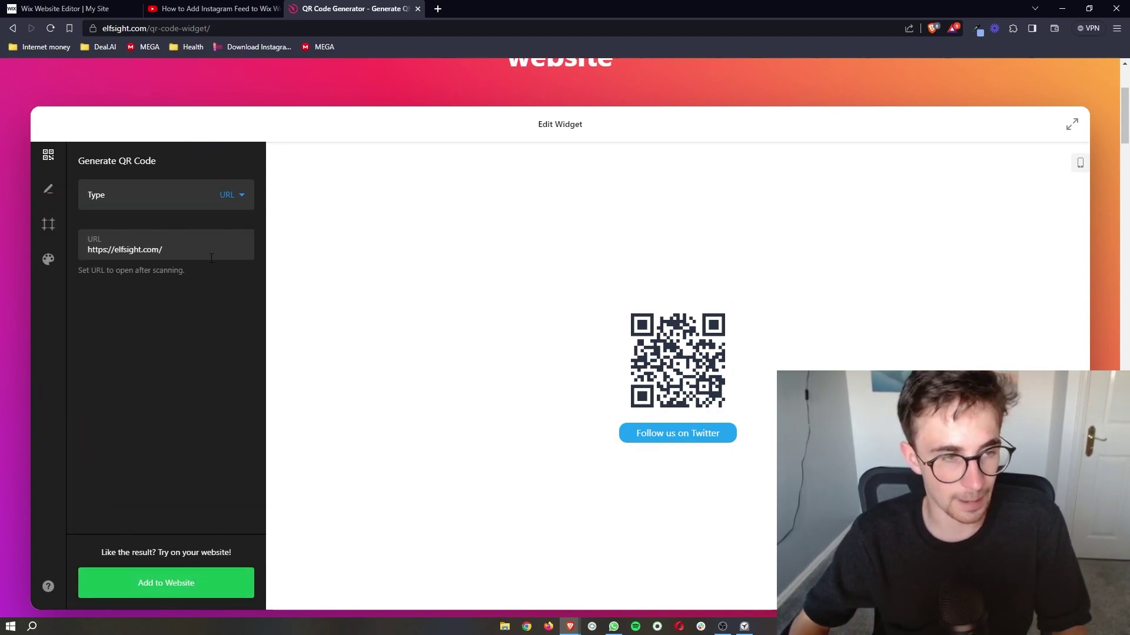
left_click_drag(211, 257, 1, 260)
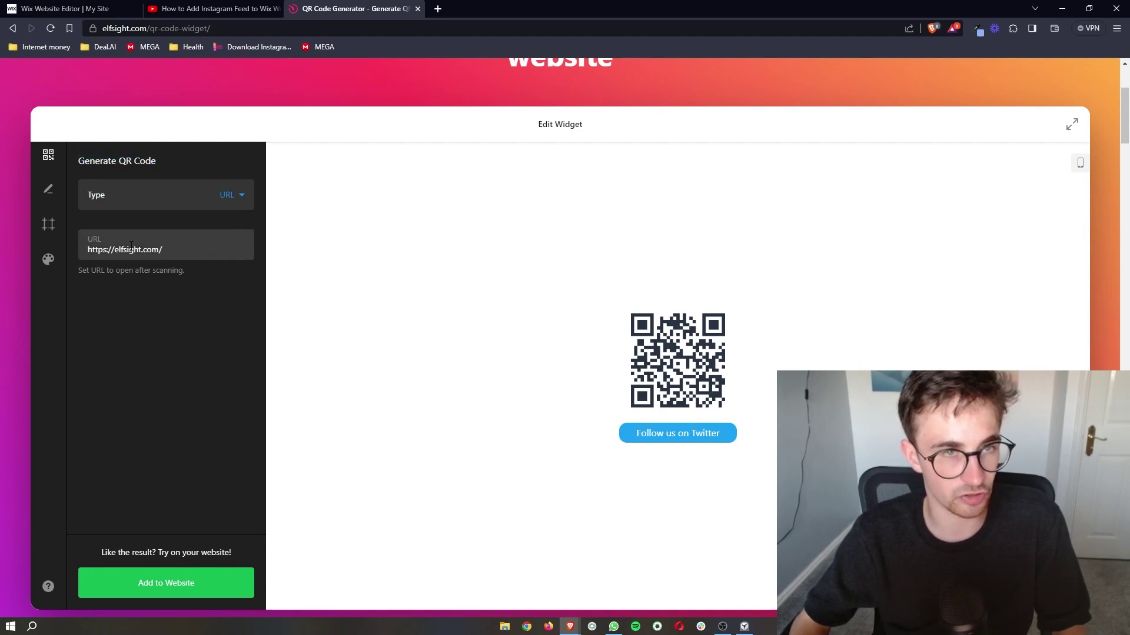
key("ctrl+a")
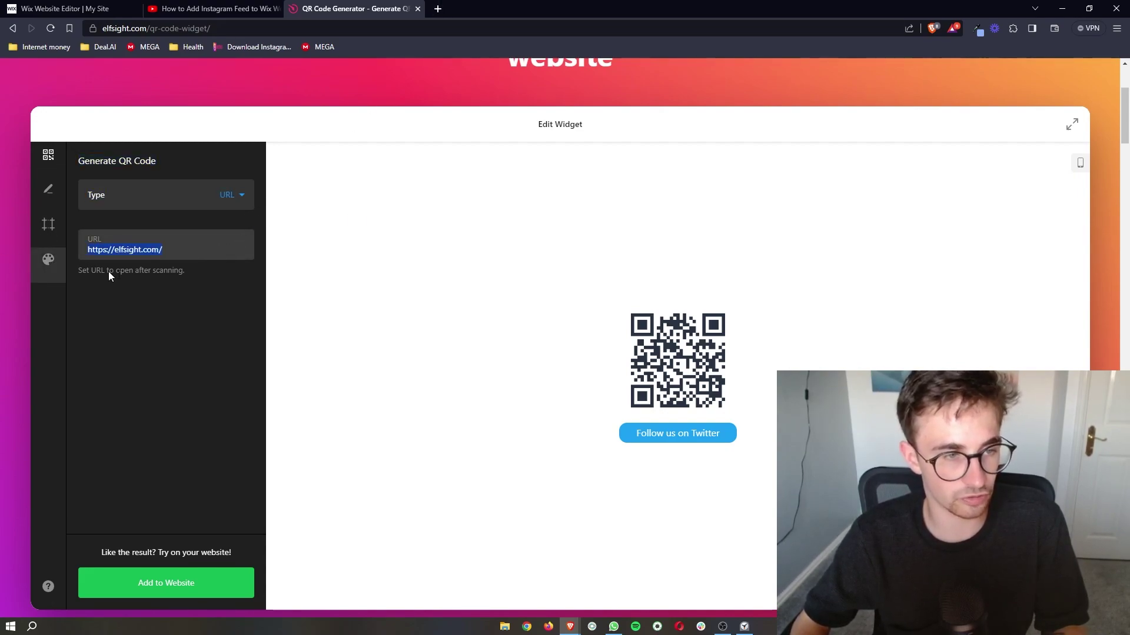
type("https://twitter.com/itzgoldenholden")
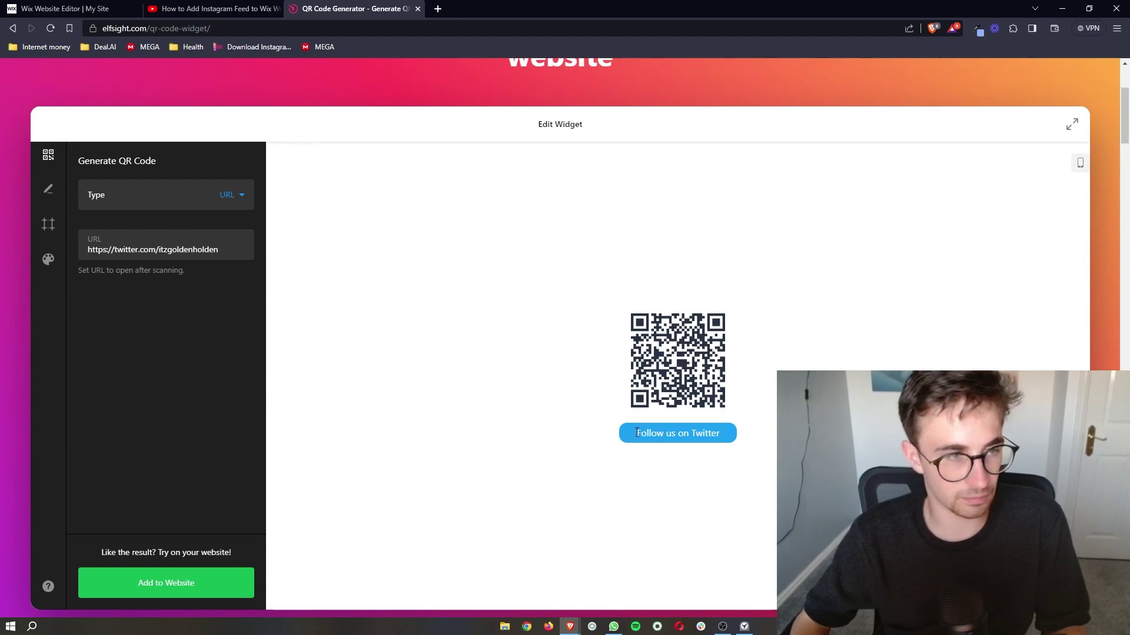
scroll(863, 368, "down", 1)
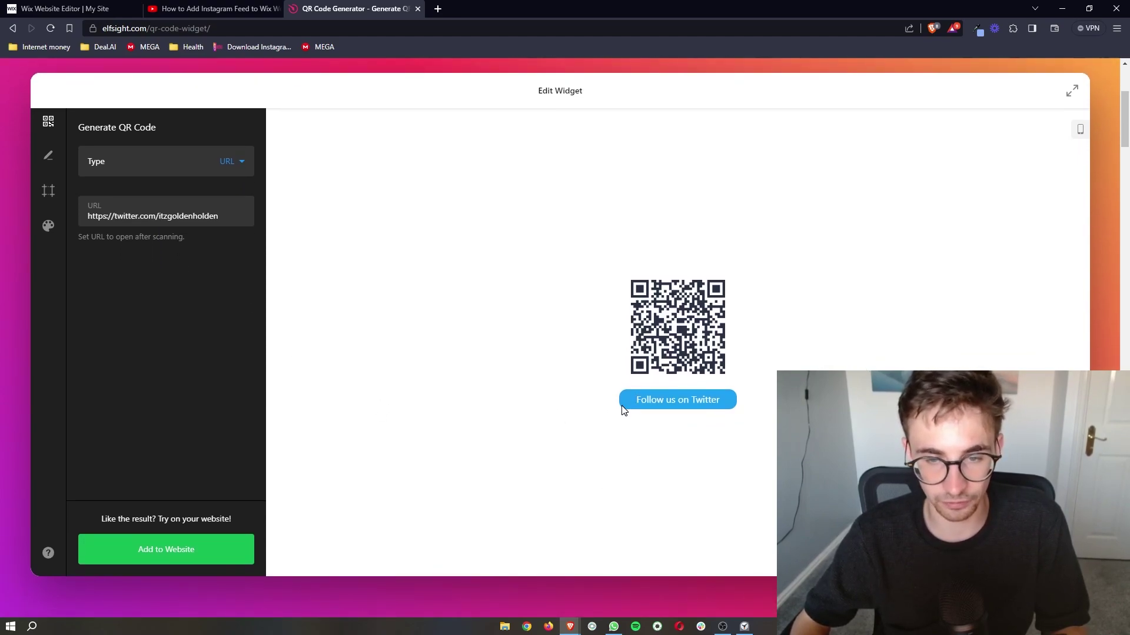
left_click(757, 406)
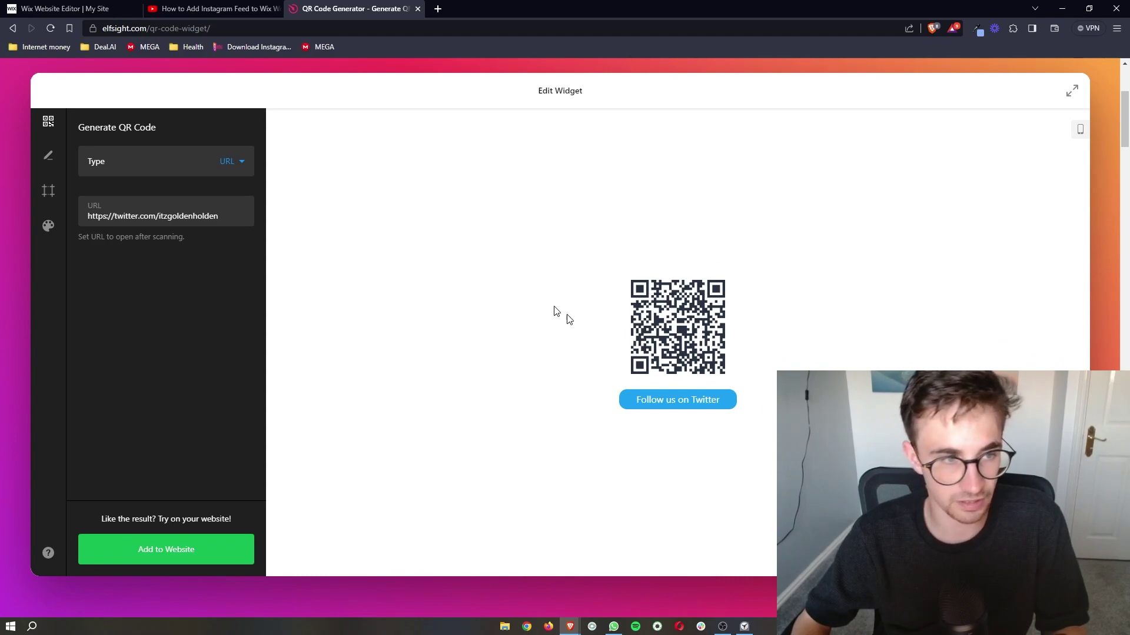
- Add the Twitter QR widget to a website and publish it from the dashboard
left_click(215, 545)
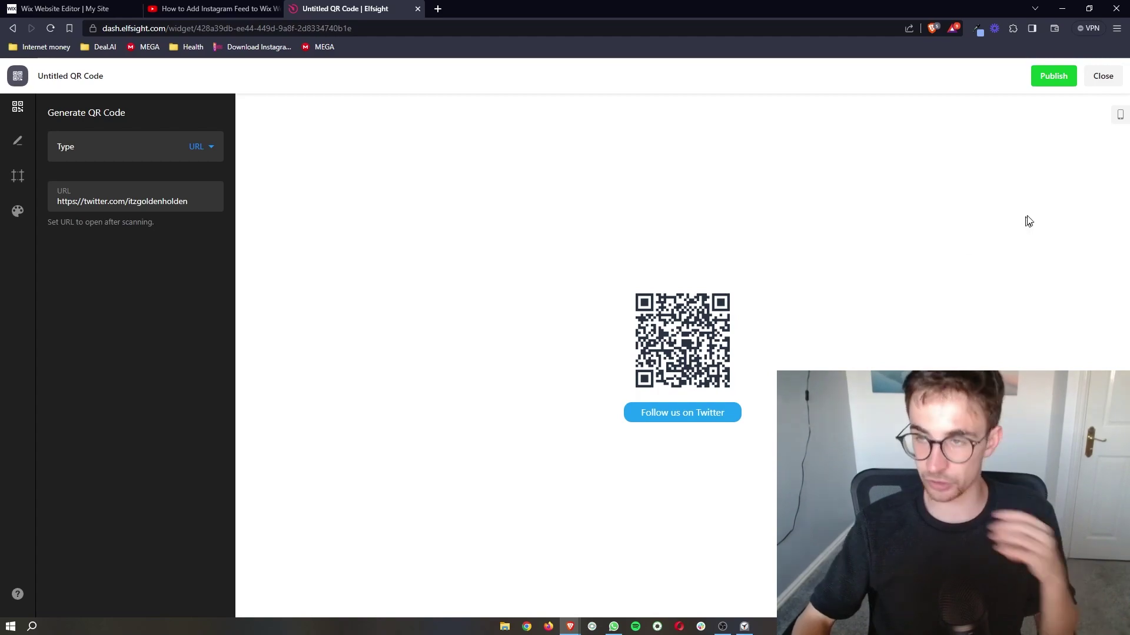
left_click(1053, 77)
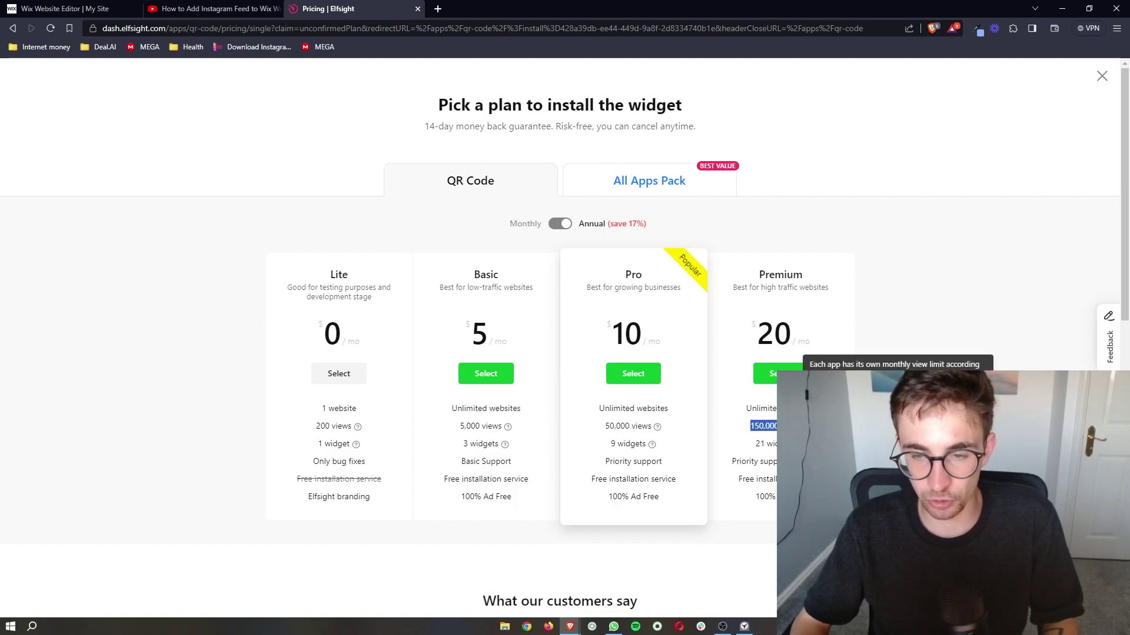
- Compare the Basic and Pro plans' view allowances, then select the free Lite plan
key("ctrl+plus")
key("ctrl+plus")
key("ctrl+plus")
left_click_drag(514, 424, 547, 424)
key("ctrl+minus")
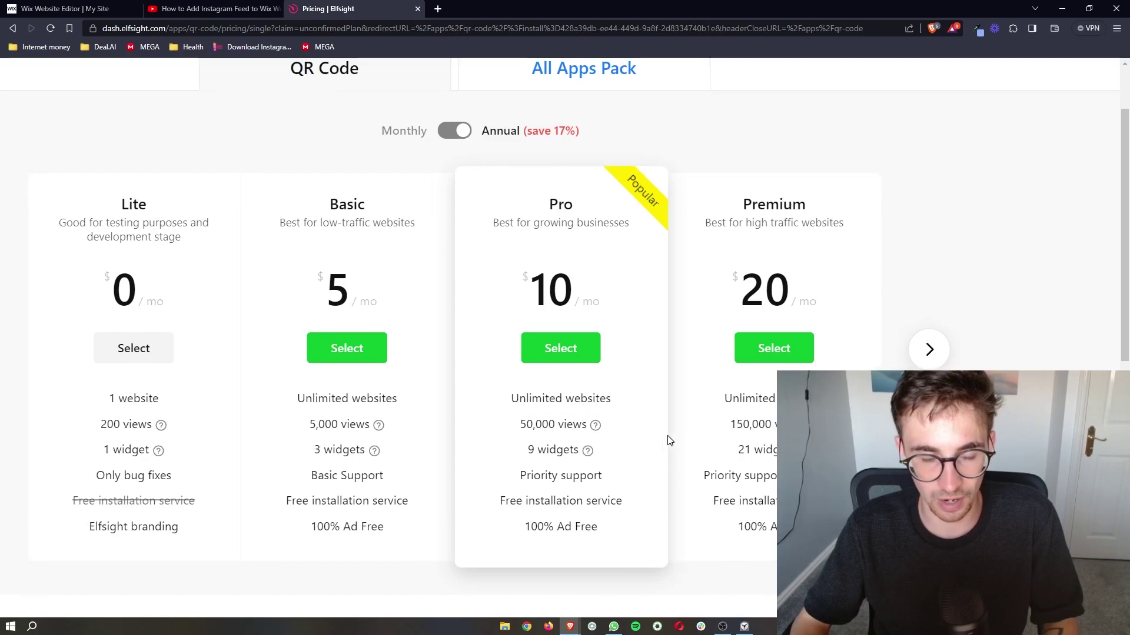
key("ctrl+minus")
left_click_drag(382, 425, 465, 426)
key("ctrl+minus")
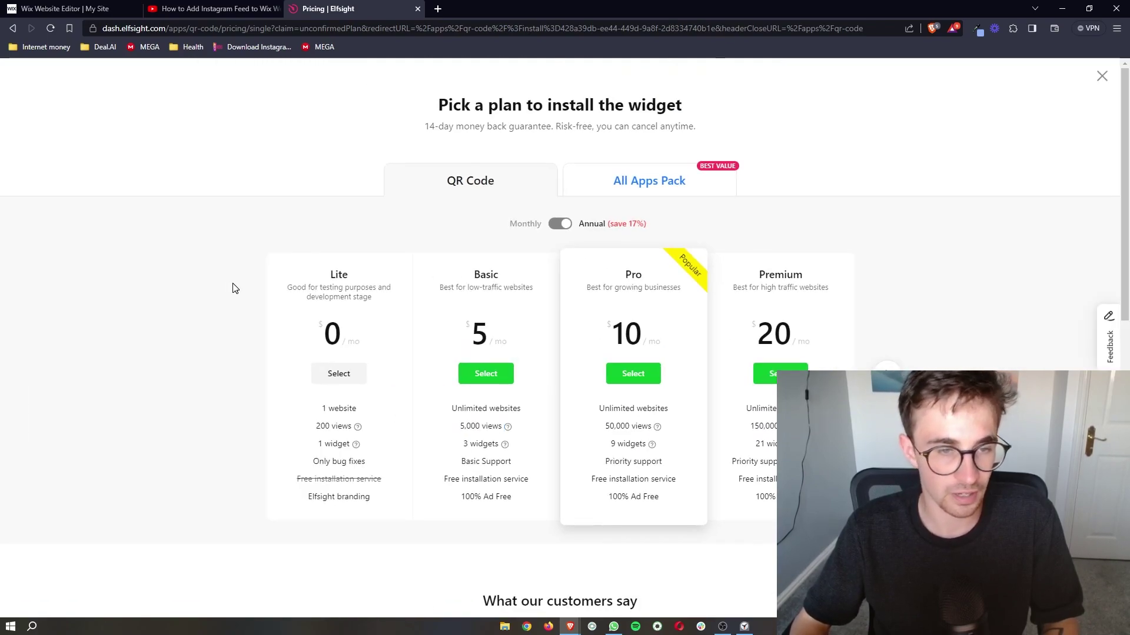
key("ctrl+plus")
key("ctrl+plus")
key("ctrl+plus")
scroll(232, 285, "down", 3)
key("ctrl+minus")
key("ctrl+minus")
key("ctrl+minus")
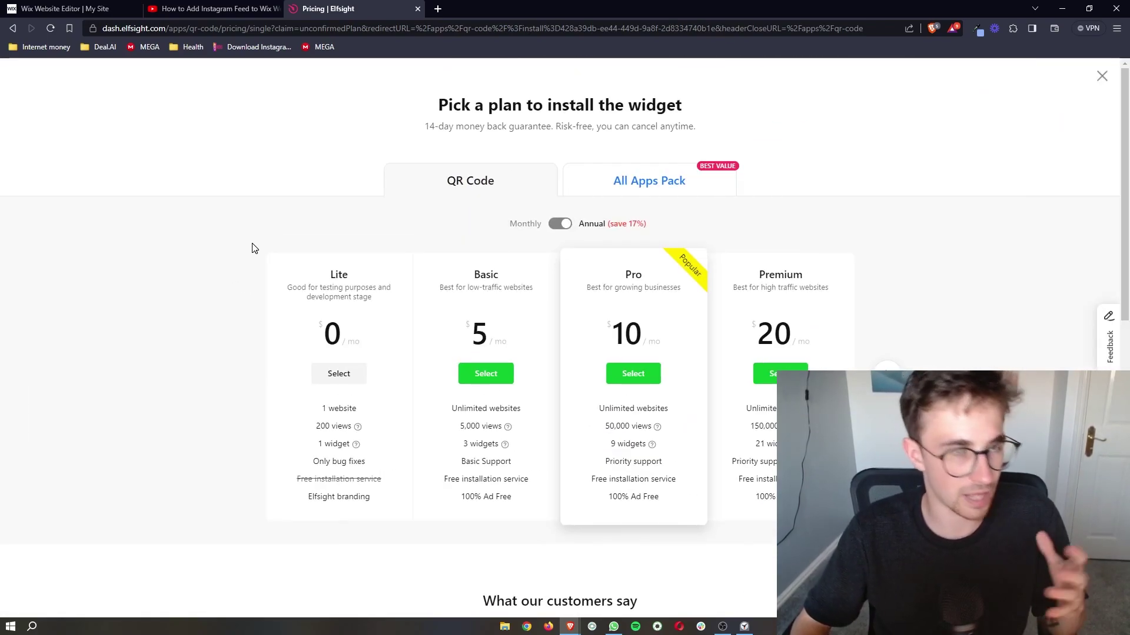
key("ctrl+plus")
key("ctrl+plus")
key("ctrl+plus")
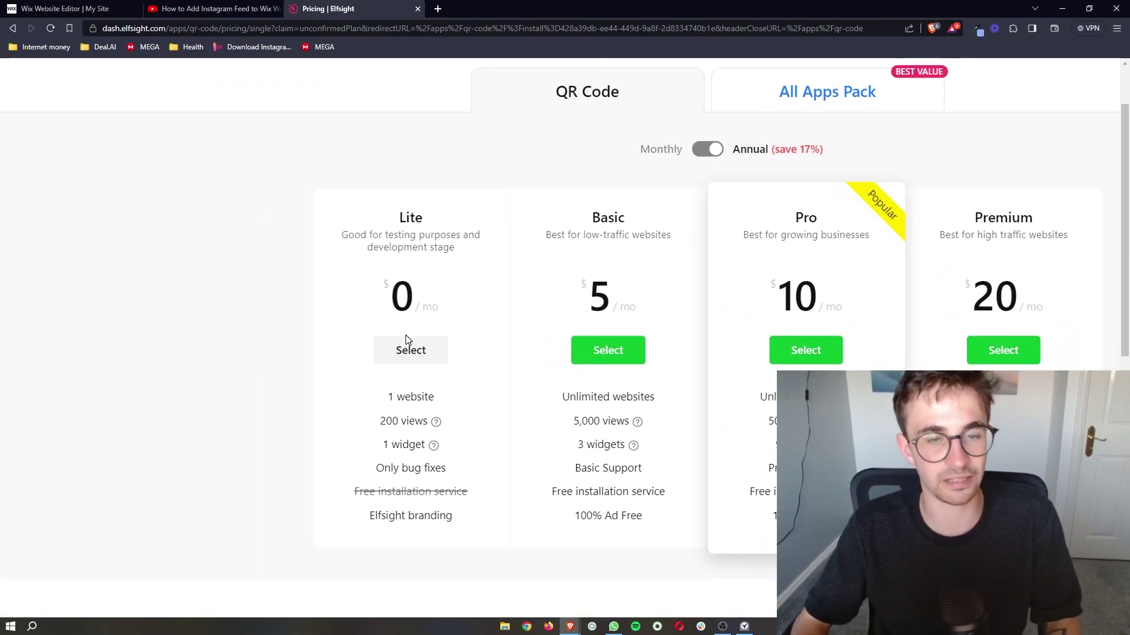
left_click(407, 349)
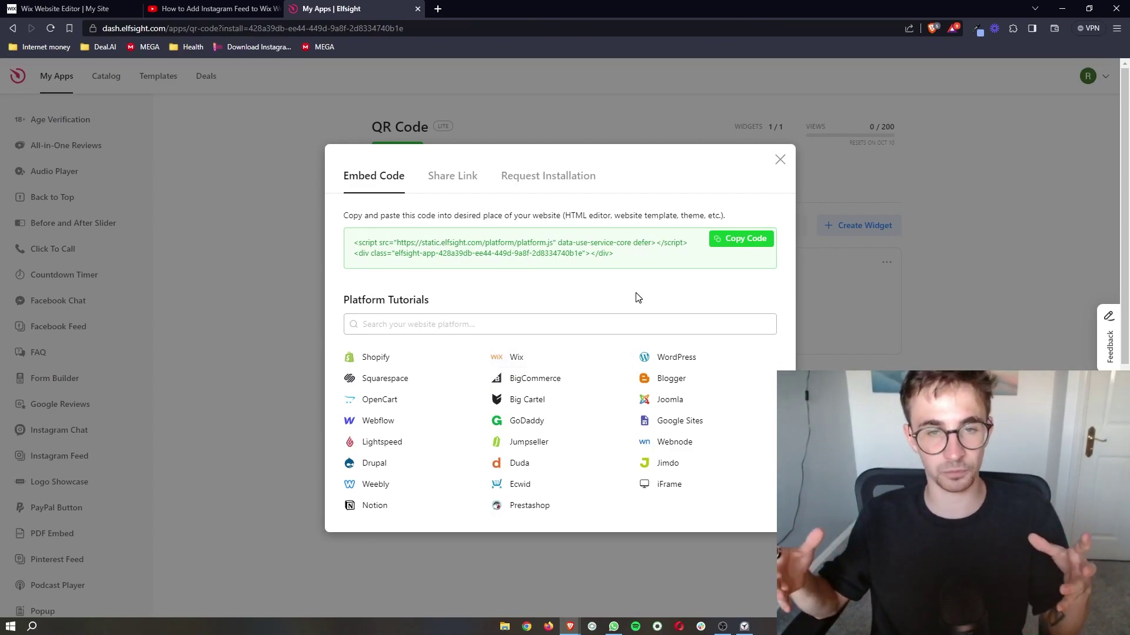
- Copy the Elfsight embed code and switch back to the Re.vert site in Wix
left_click(732, 237)
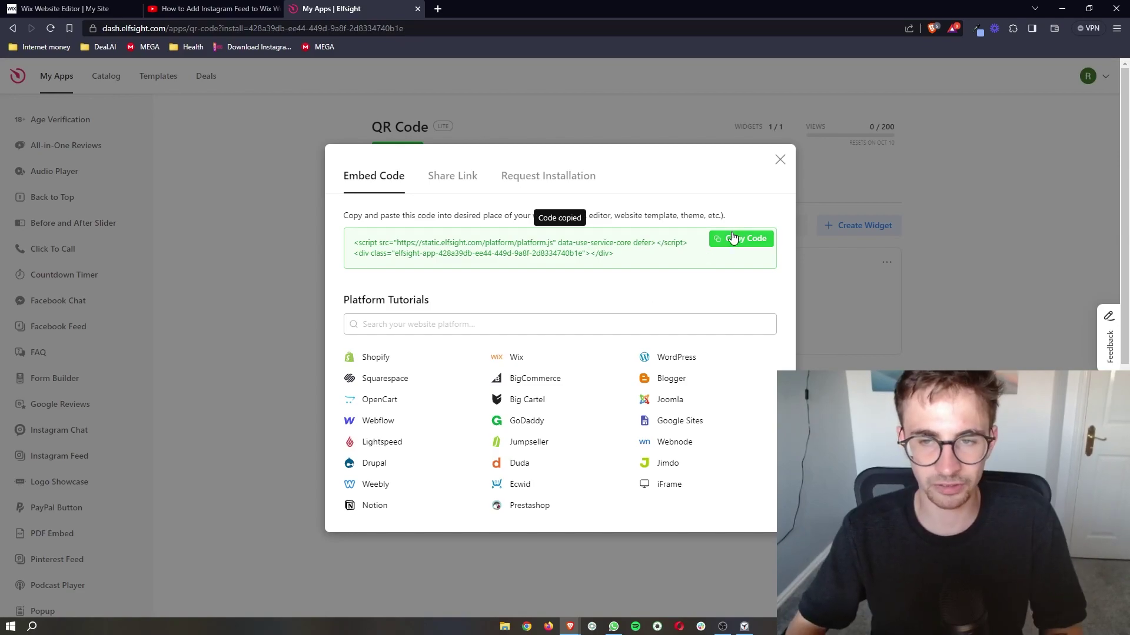
left_click(68, 9)
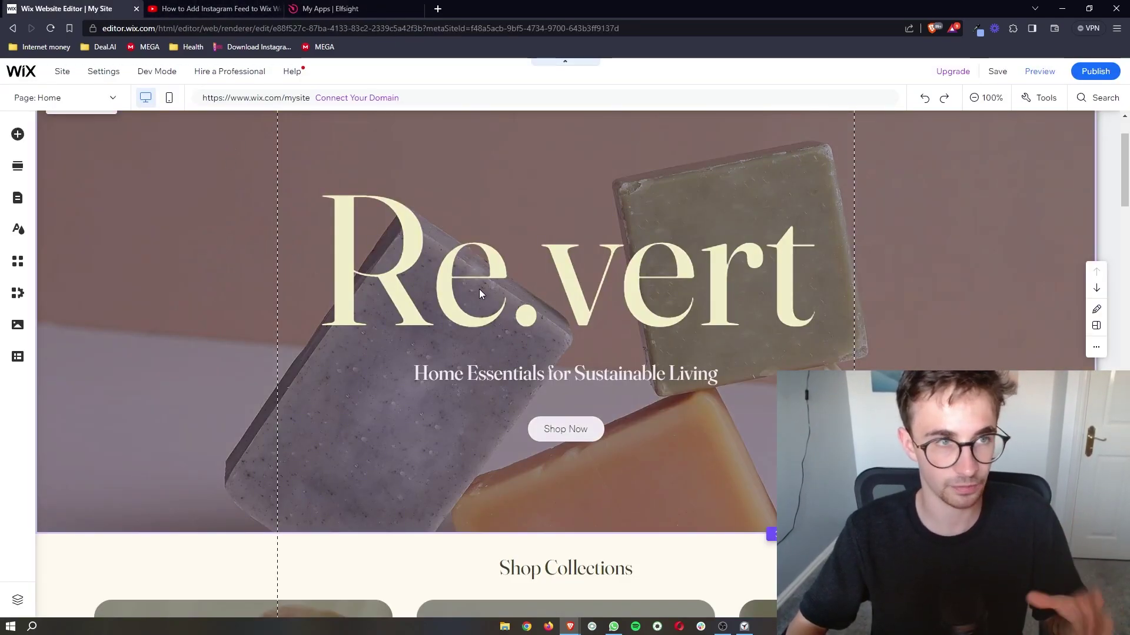
- Add an Embed HTML element via Add Elements > Embed Code > Popular Embeds
left_click(18, 134)
left_click(58, 158)
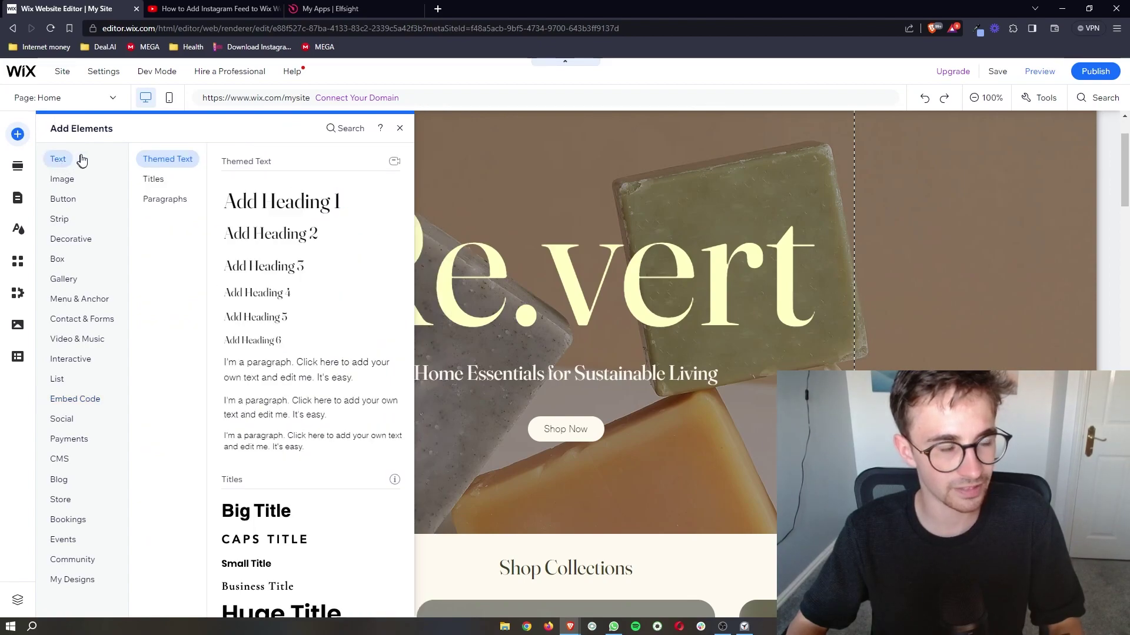
left_click(62, 237)
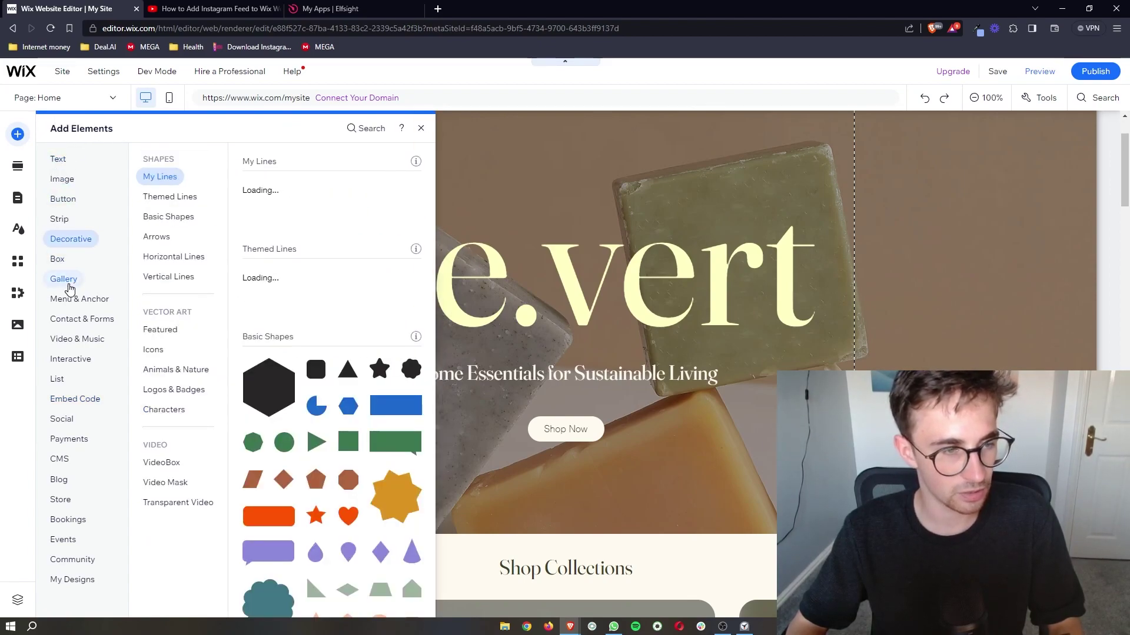
left_click(73, 399)
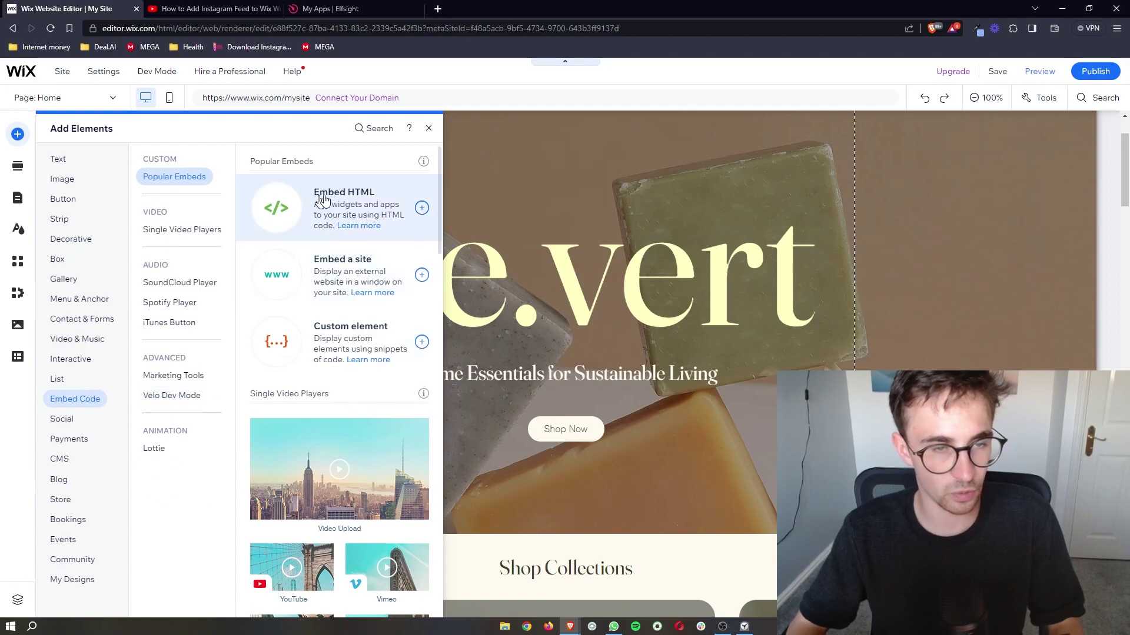
left_click(422, 209)
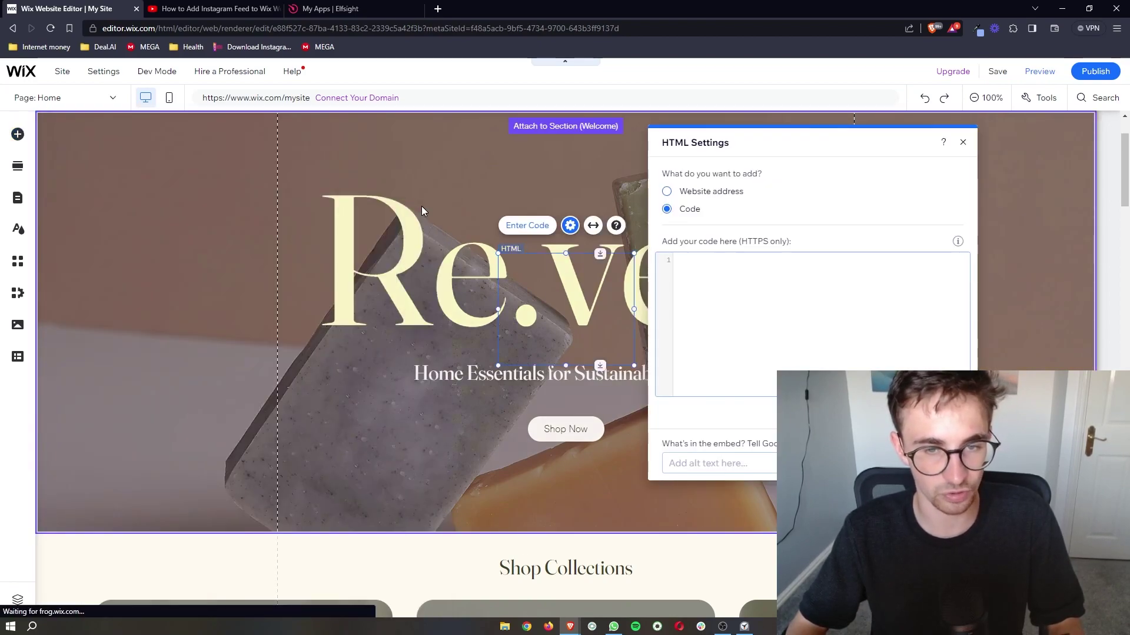
- Paste the Elfsight embed code into HTML Settings, re-paste it cleanly, and apply it
left_click(698, 277)
key("ctrl+v")
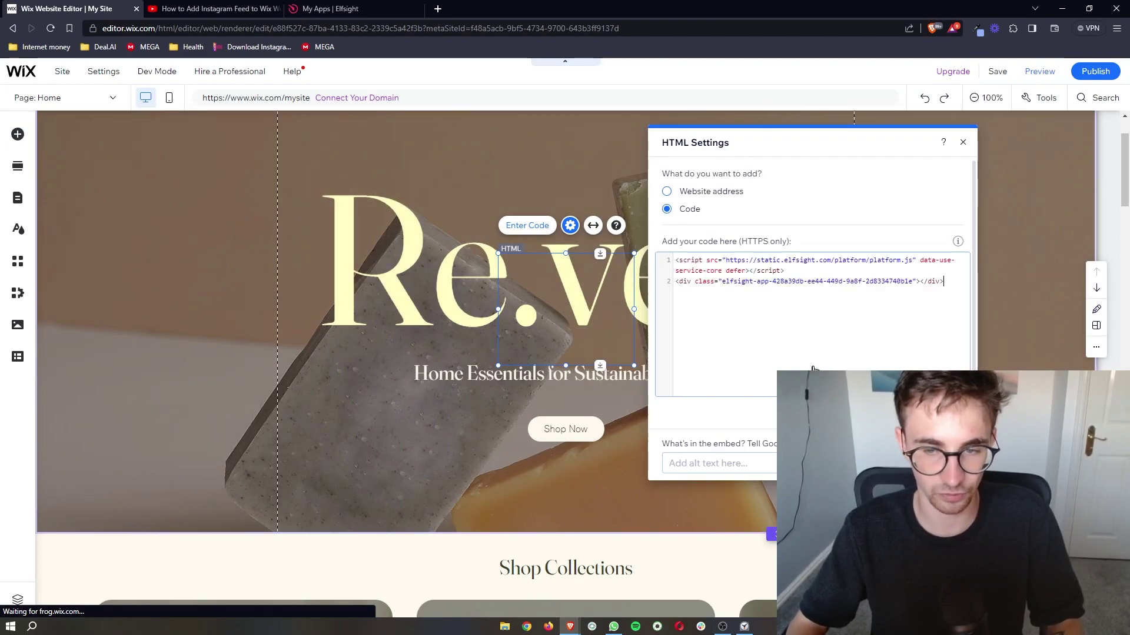
left_click(940, 412)
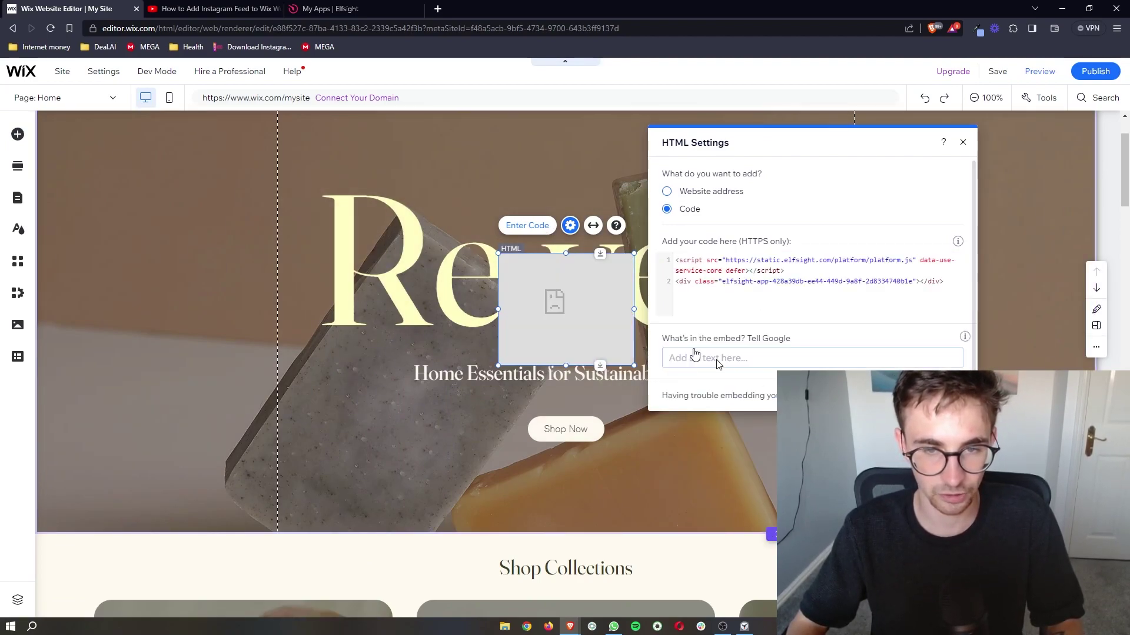
double_click(915, 282)
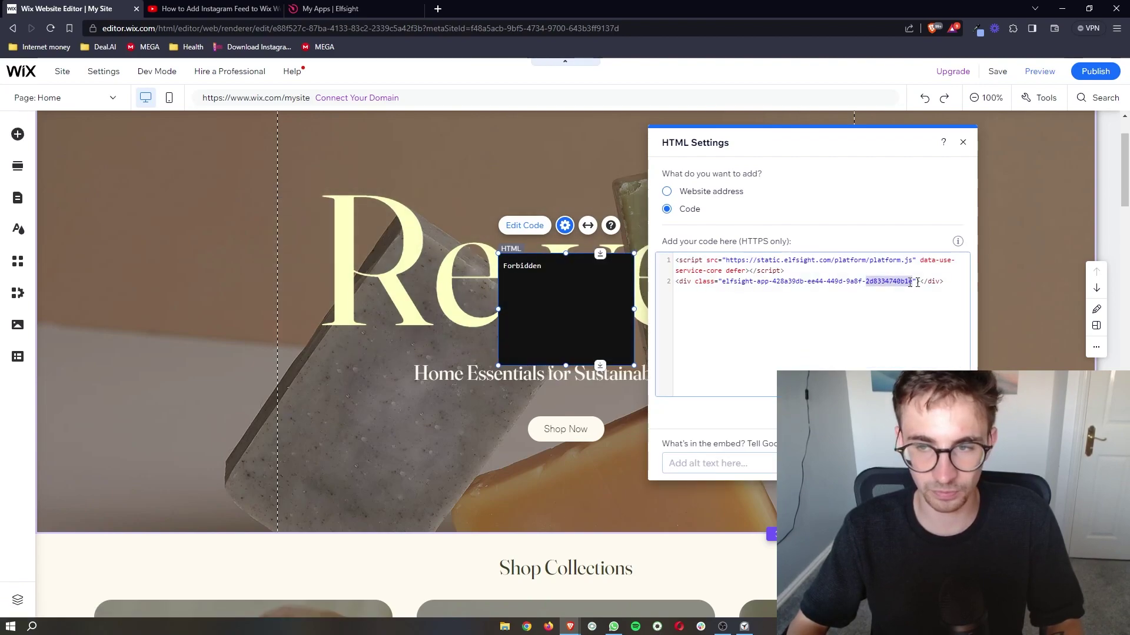
key("ctrl+a")
key("BackSpace")
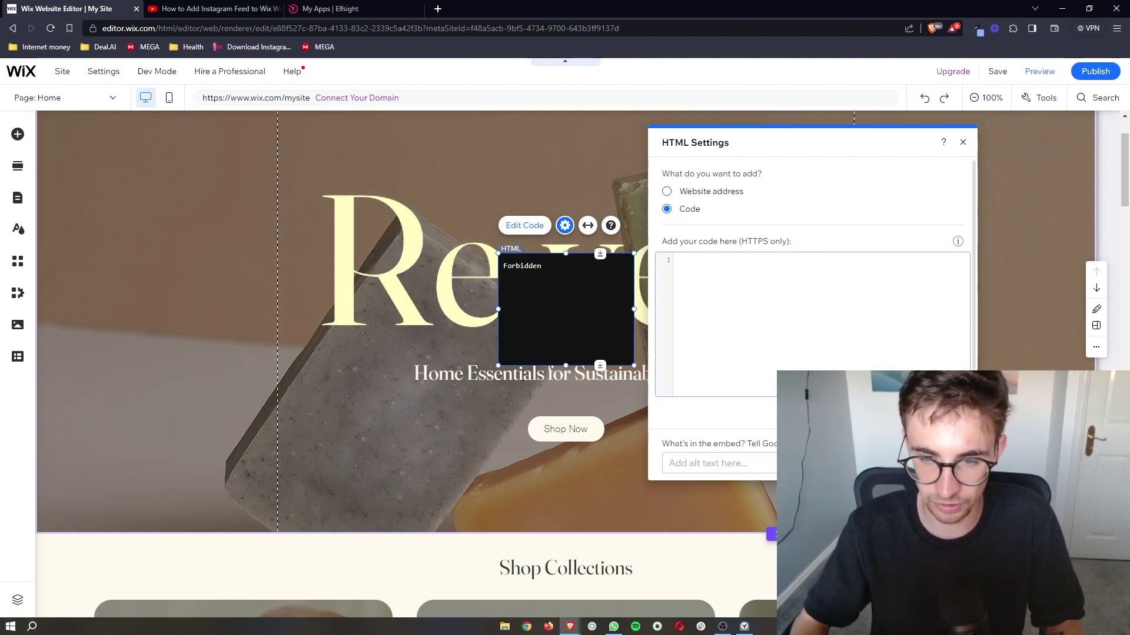
left_click(781, 317)
key("ctrl+v")
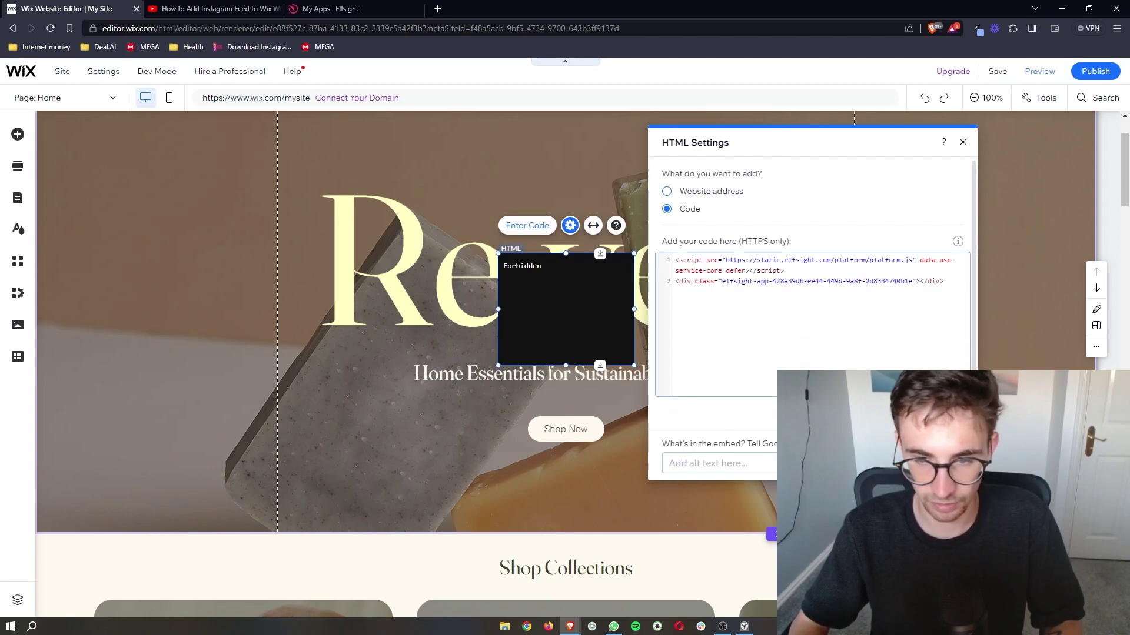
left_click(794, 411)
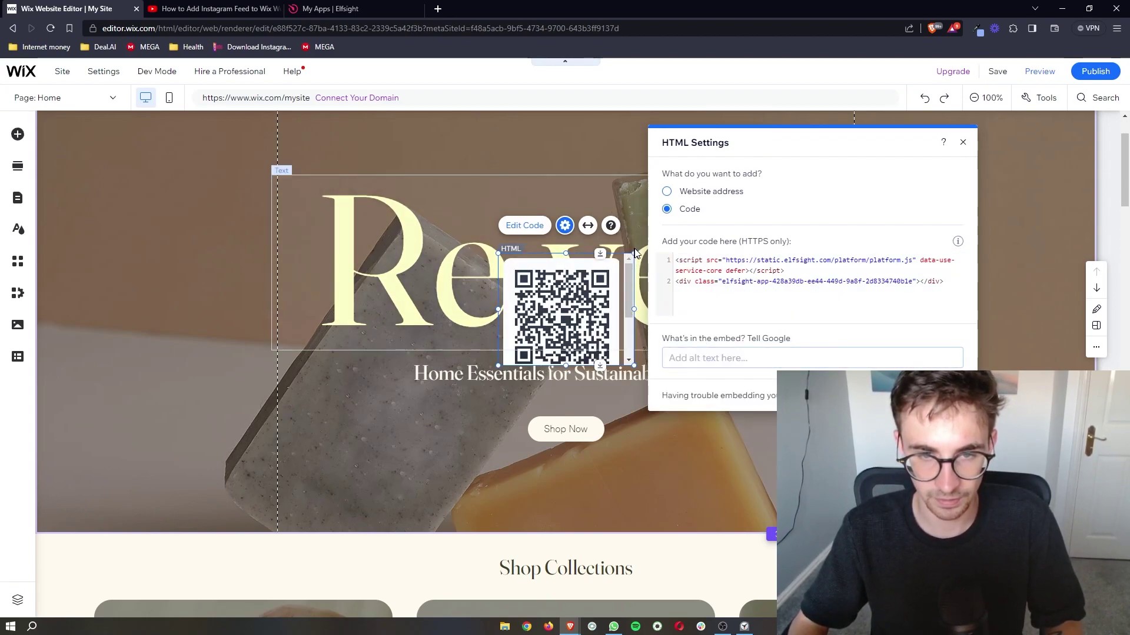
- Enlarge the QR widget to reveal its 'Follow us on Twitter' button and move it beside the Shop Now button
left_click_drag(631, 252, 779, 203)
double_click(659, 252)
left_click_drag(659, 251, 395, 458)
double_click(706, 459)
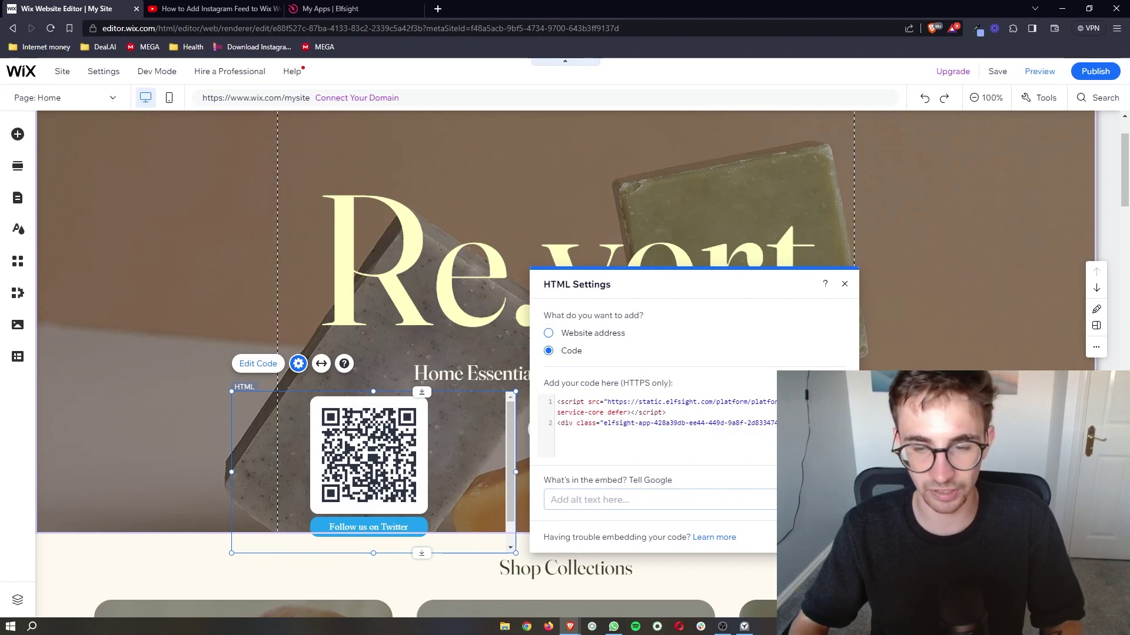
key("Escape")
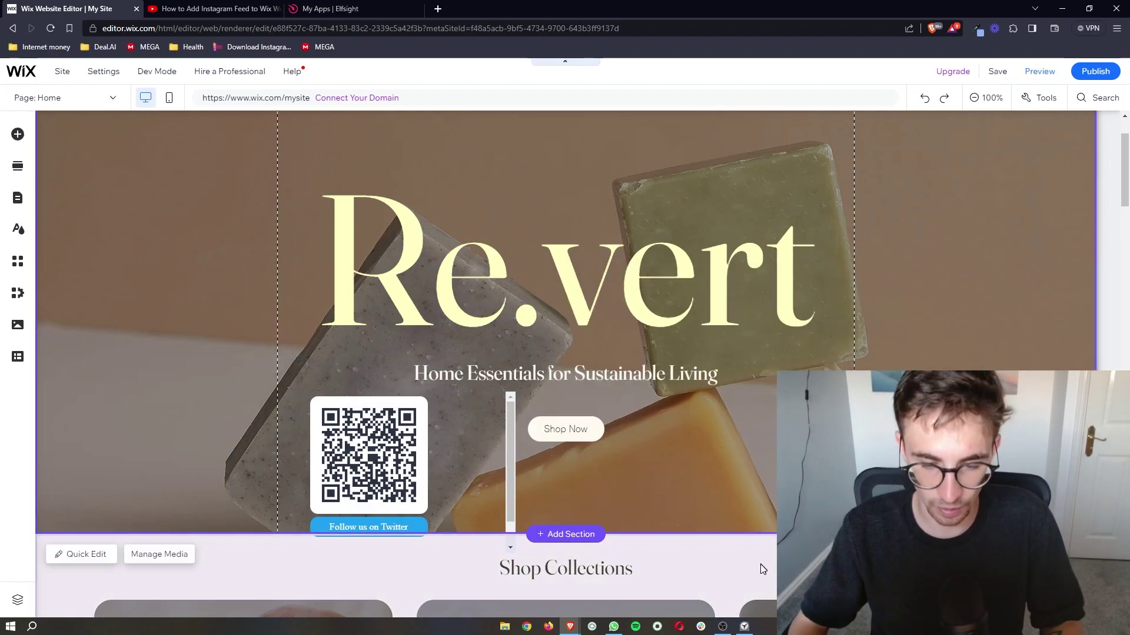